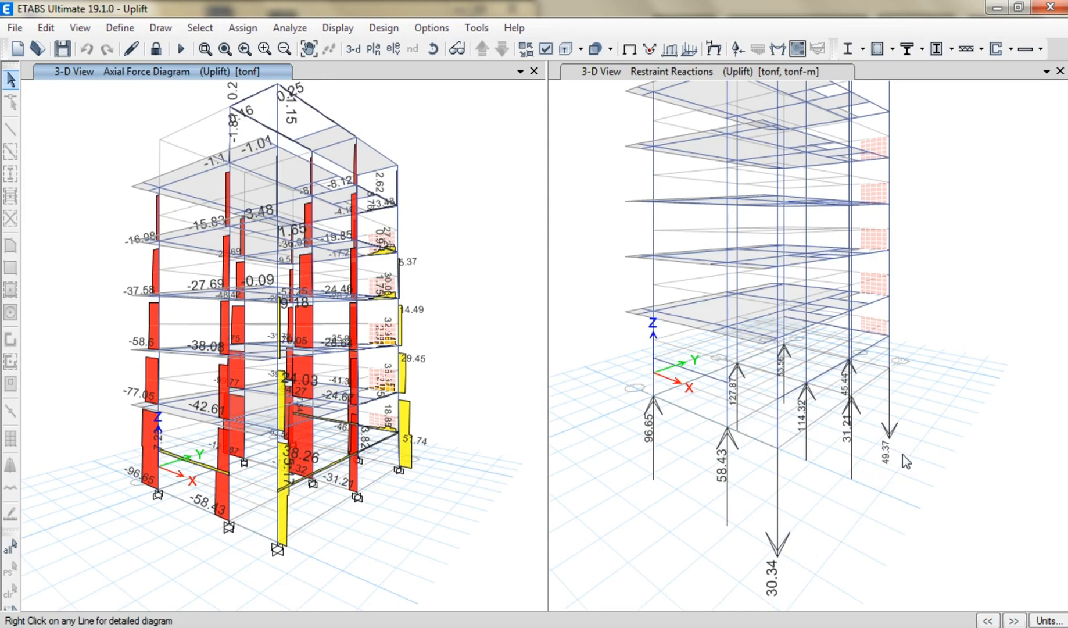
Step: Inspect the axial forces at the bases of the two corner columns shown in tension in the Uplift diagram
left_click(277, 543)
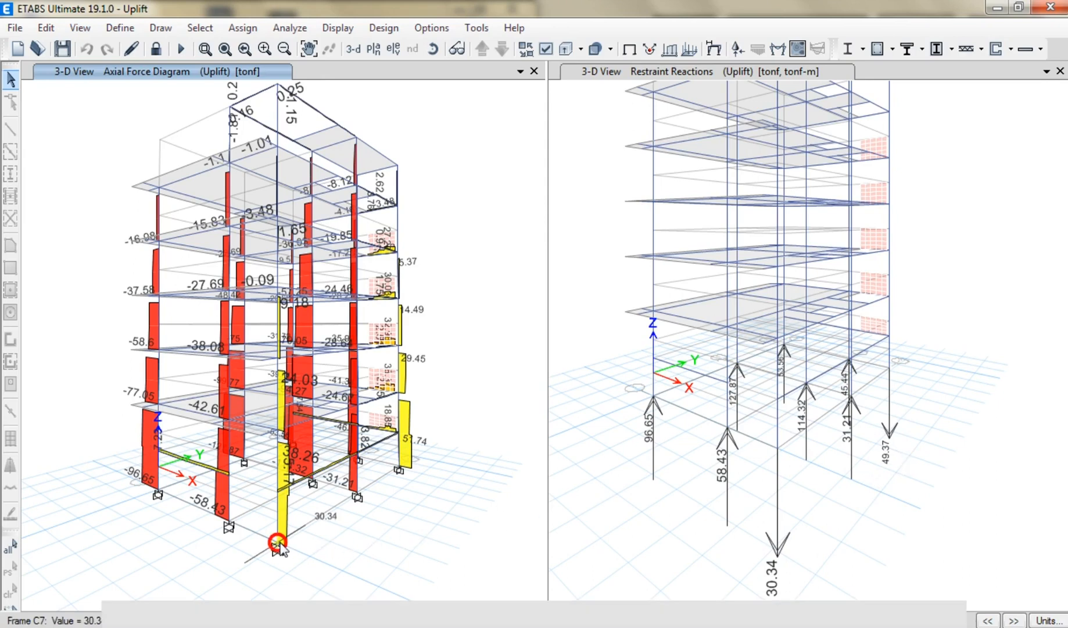
left_click(399, 467)
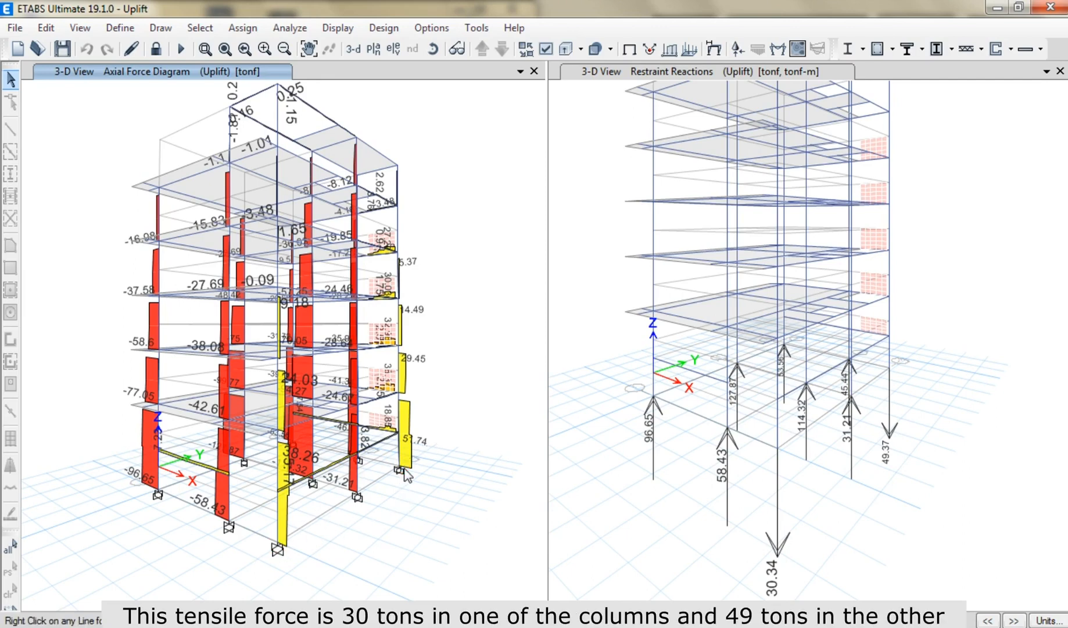
Step: Start exporting the Base story as a SAFE V12 .f2k file, including floor loads and loads from above
left_click(16, 29)
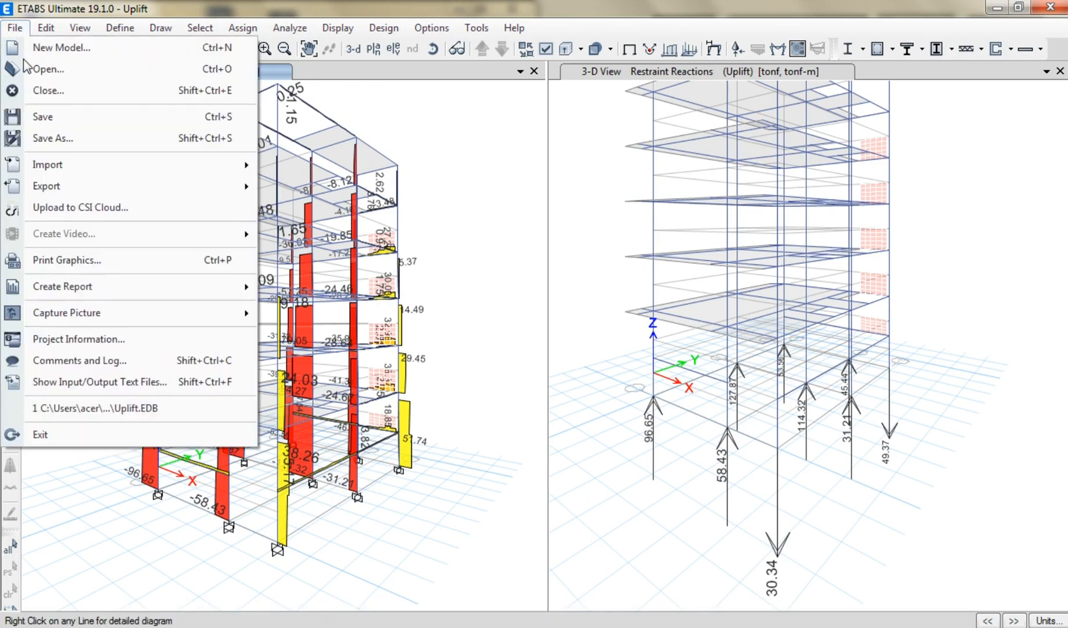
mouse_move(81, 187)
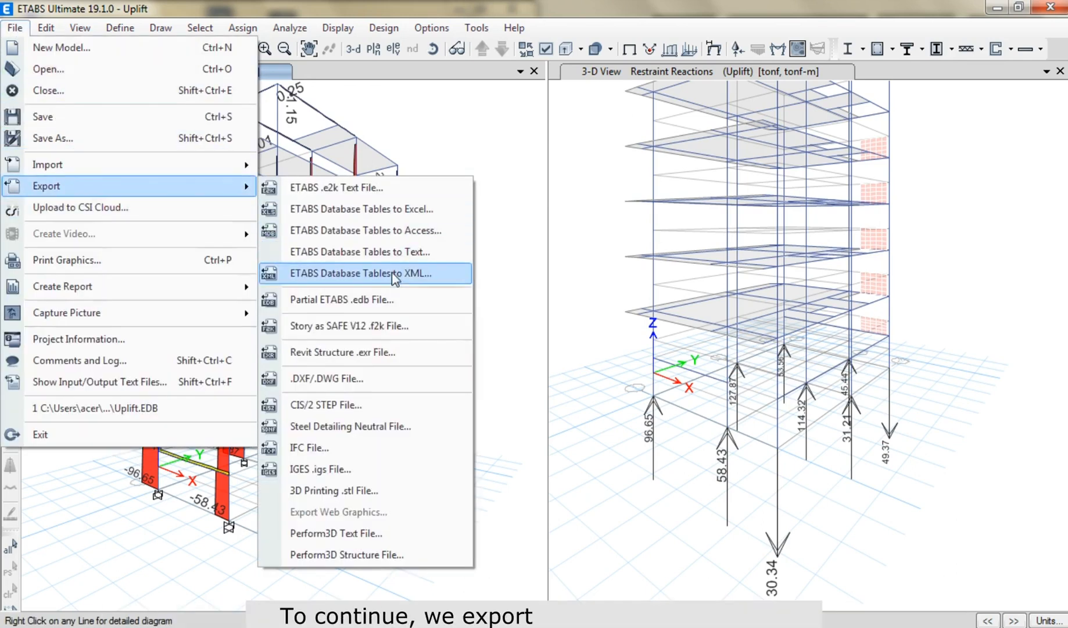
left_click(352, 327)
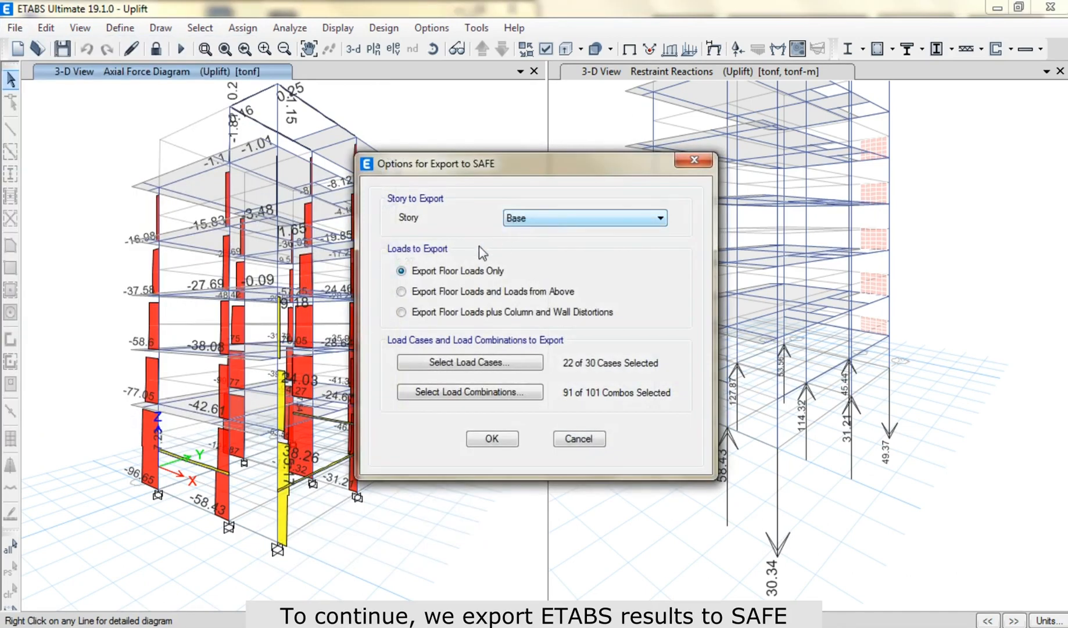
left_click(402, 292)
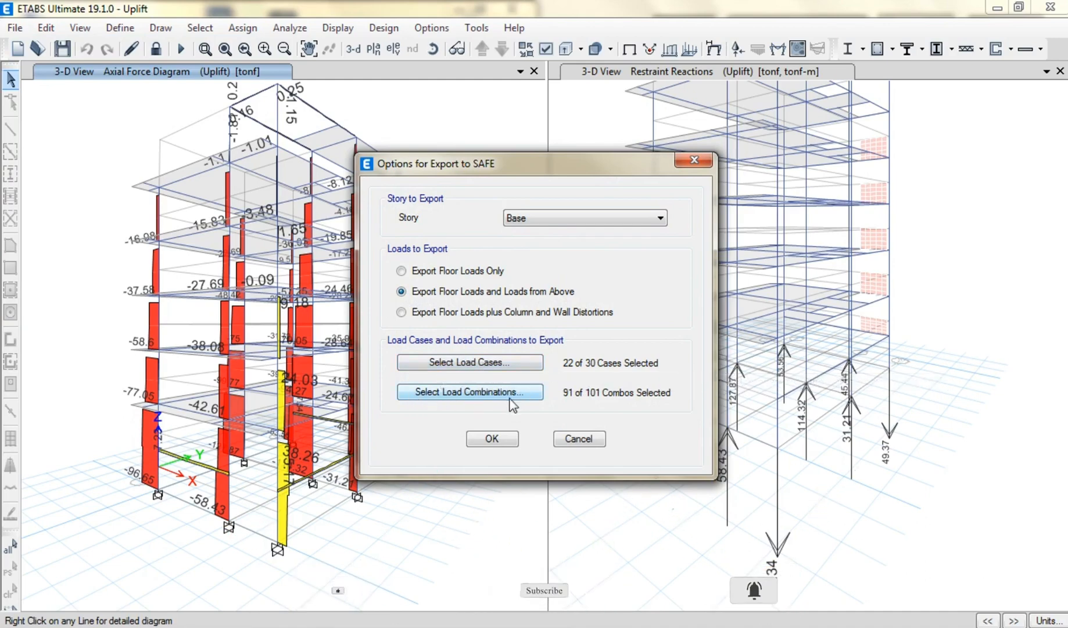
Step: Exclude the MASS load case from the load cases selected for export to SAFE
left_click(512, 362)
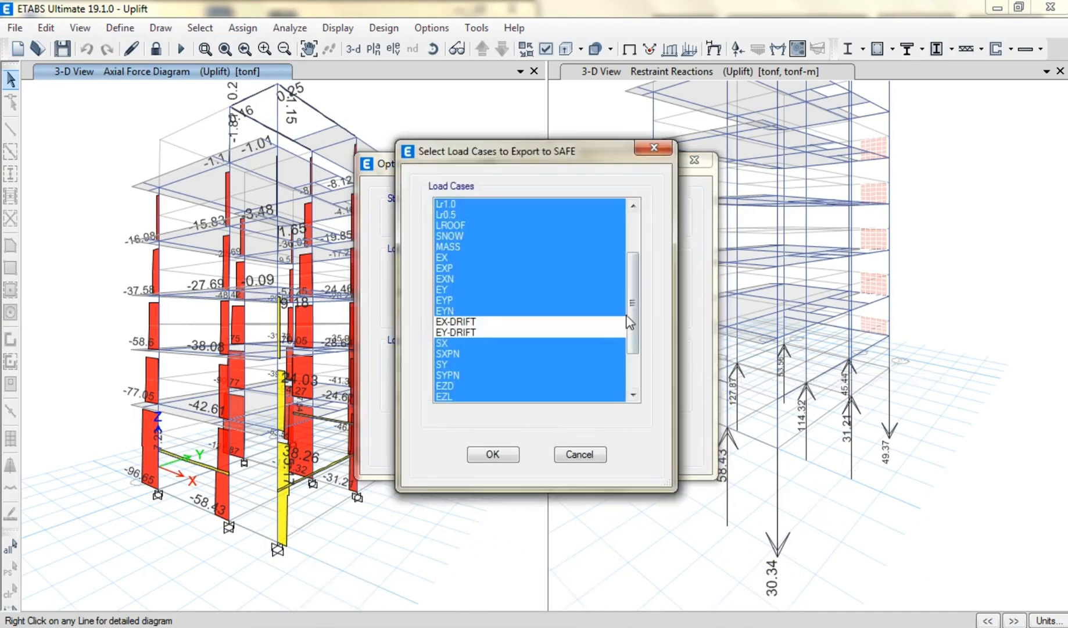
left_click(457, 248)
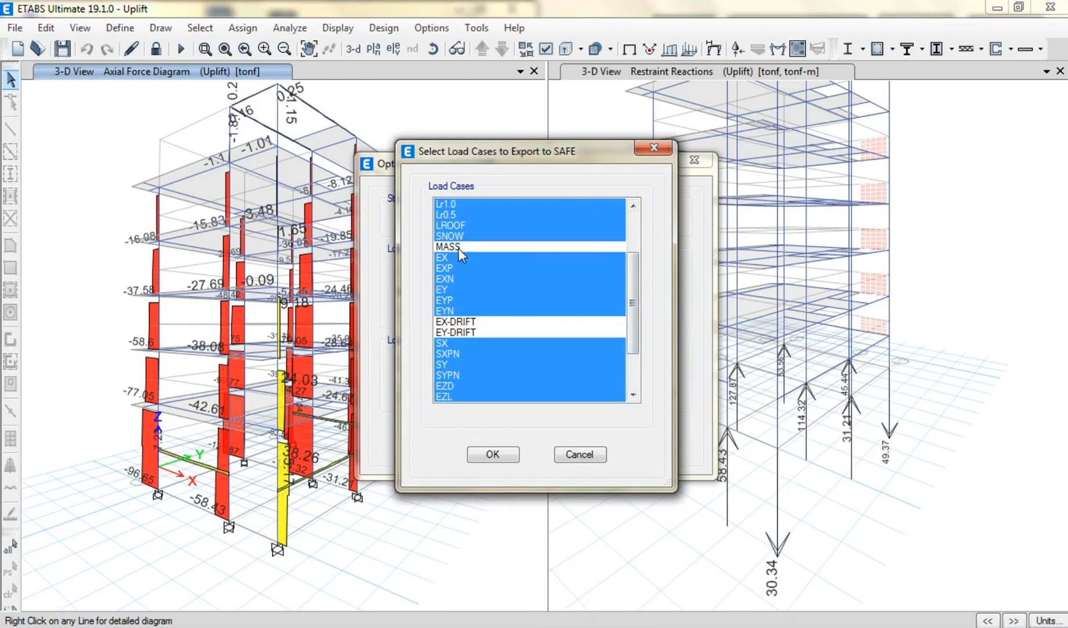
scroll(630, 333, "down", 2)
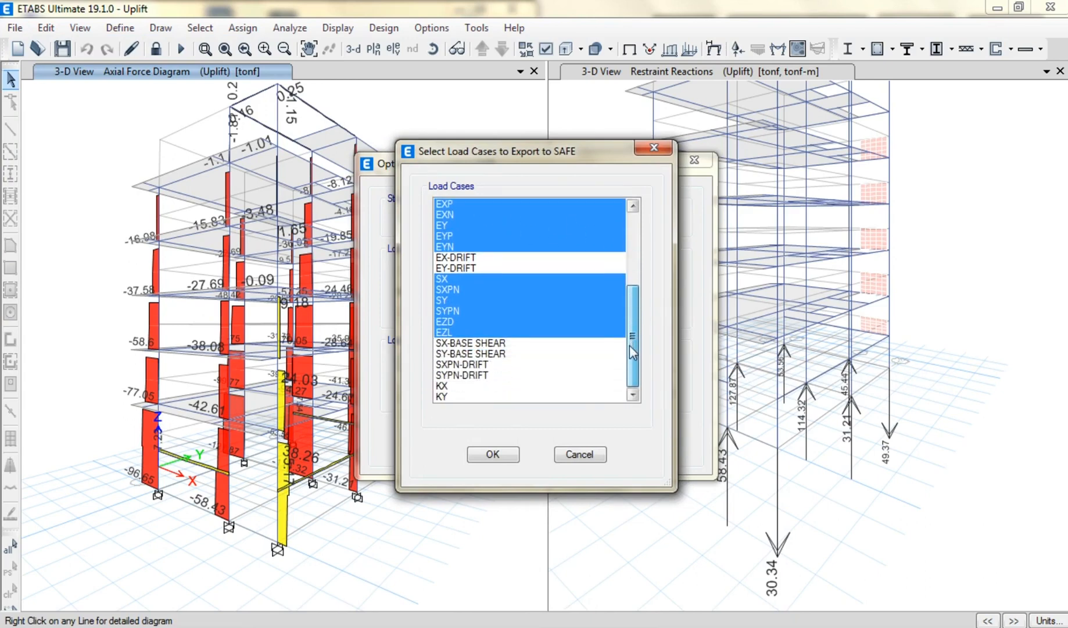
left_click_drag(630, 329, 638, 244)
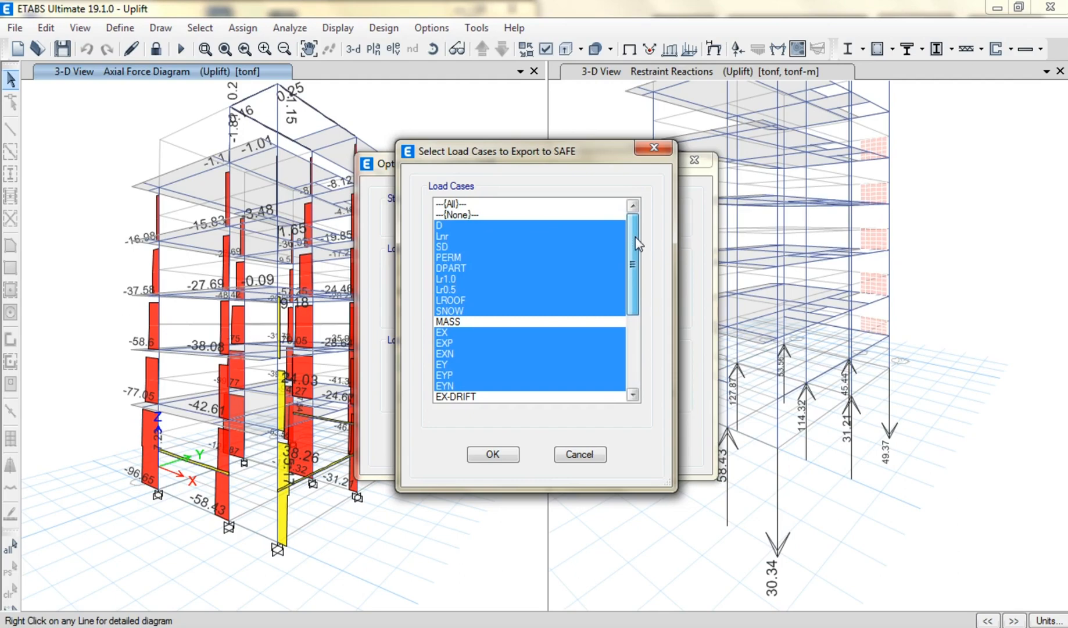
left_click(493, 453)
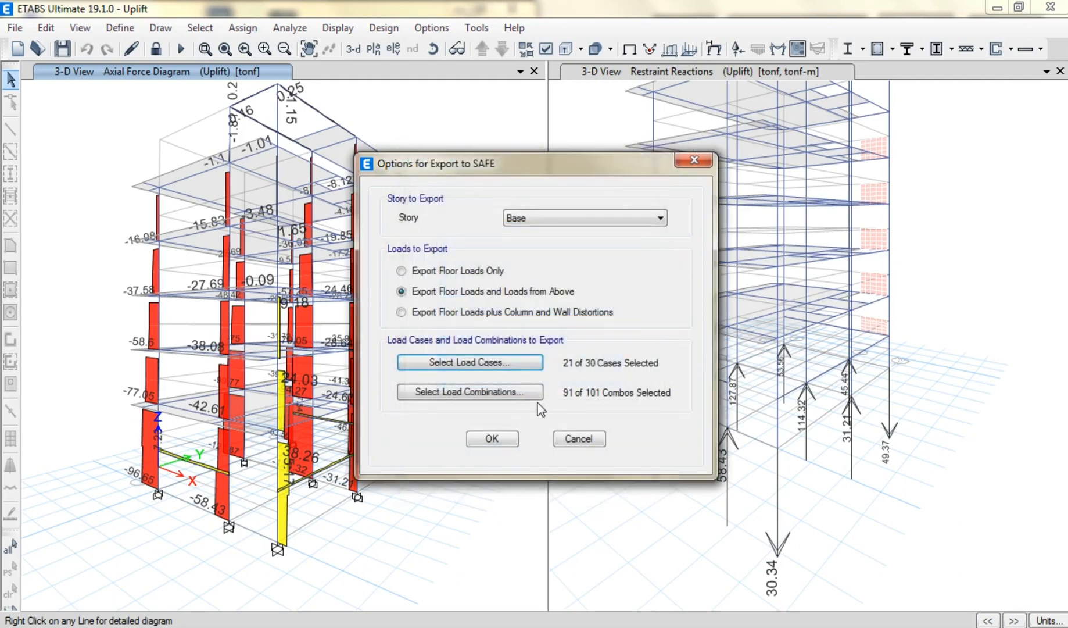
Step: Review which load combinations are selected for export to SAFE, from the first D combinations through PRESSURE and Uplift
left_click(526, 391)
left_click_drag(633, 379, 635, 234)
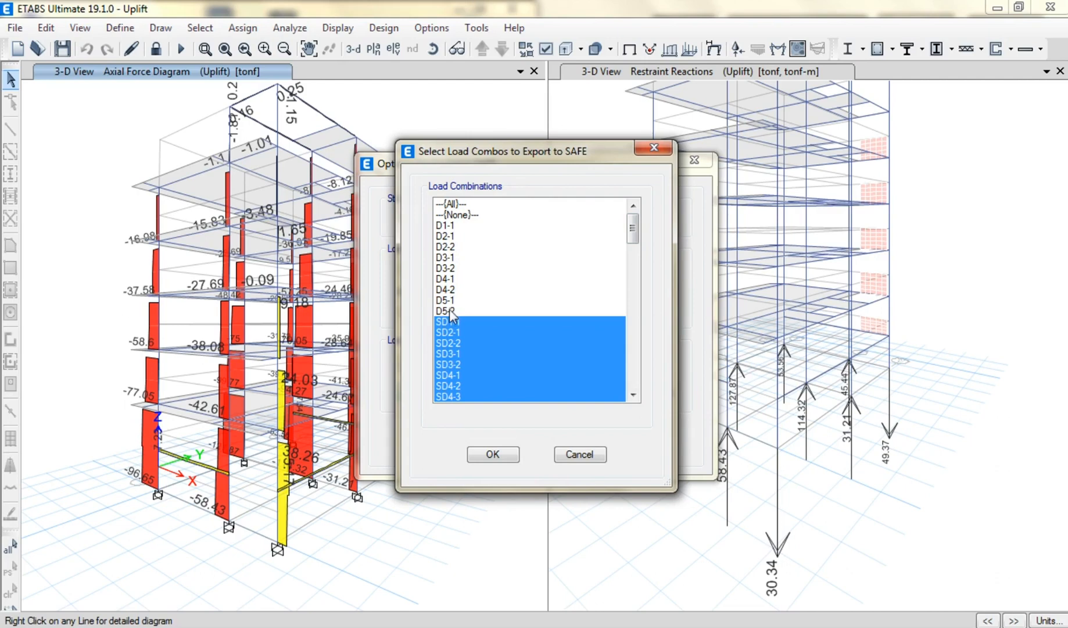
left_click_drag(633, 241, 617, 388)
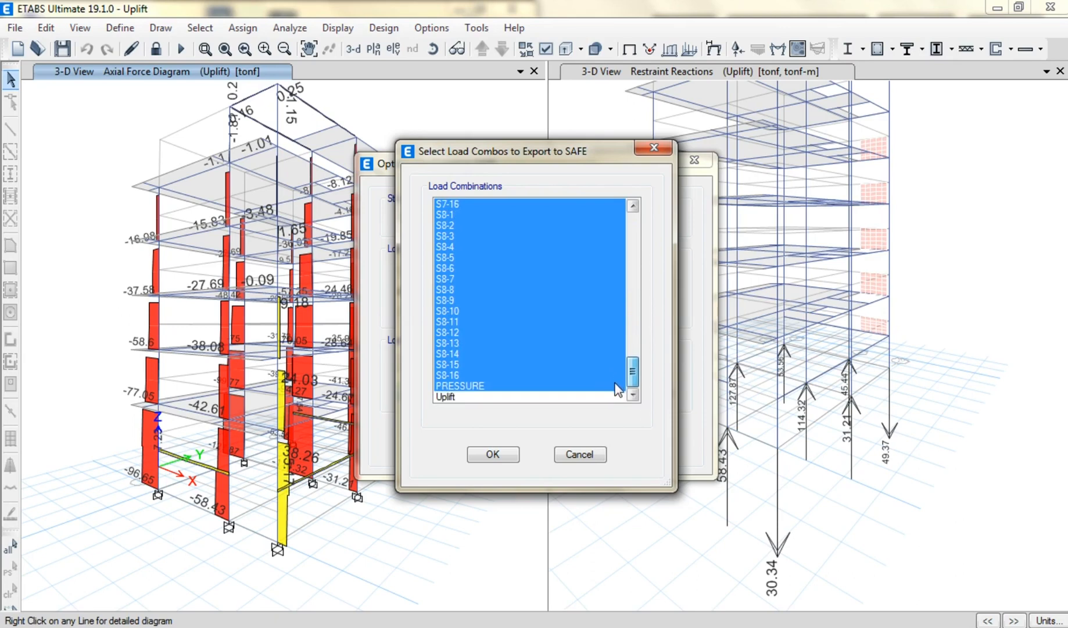
left_click(497, 461)
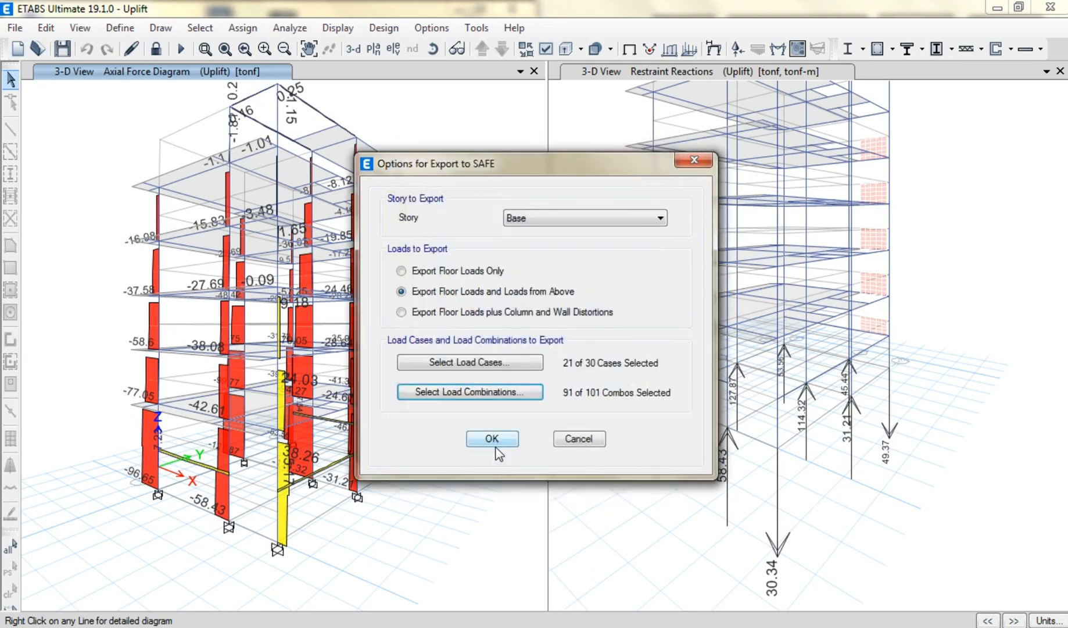
Step: Try to save the SAFE text file as Uplift in the safe folder under 86-part86-
left_click(495, 445)
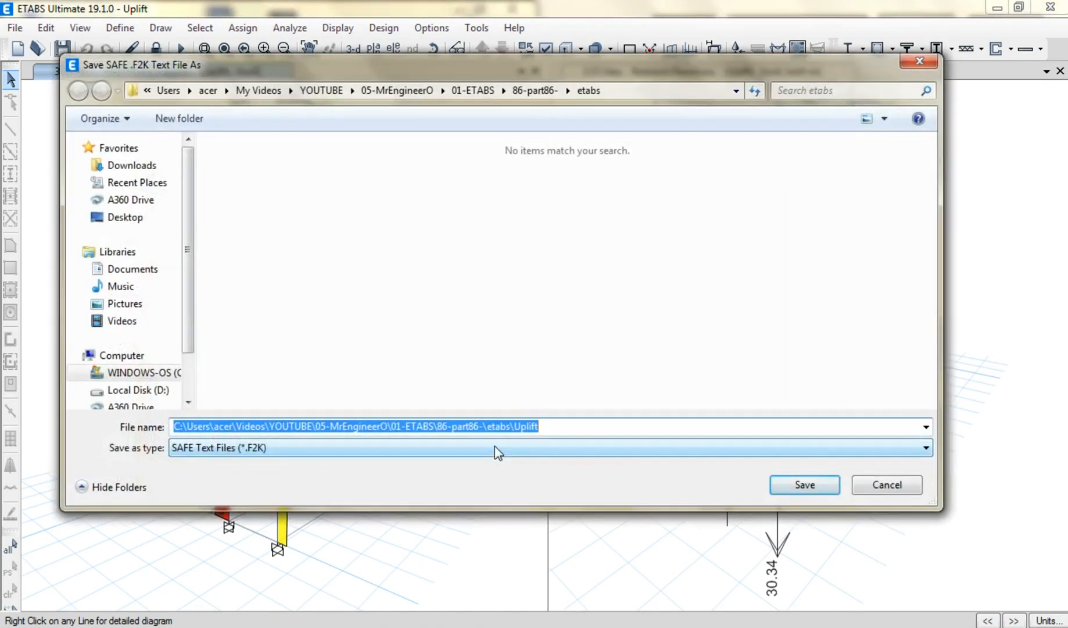
left_click(535, 90)
double_click(340, 192)
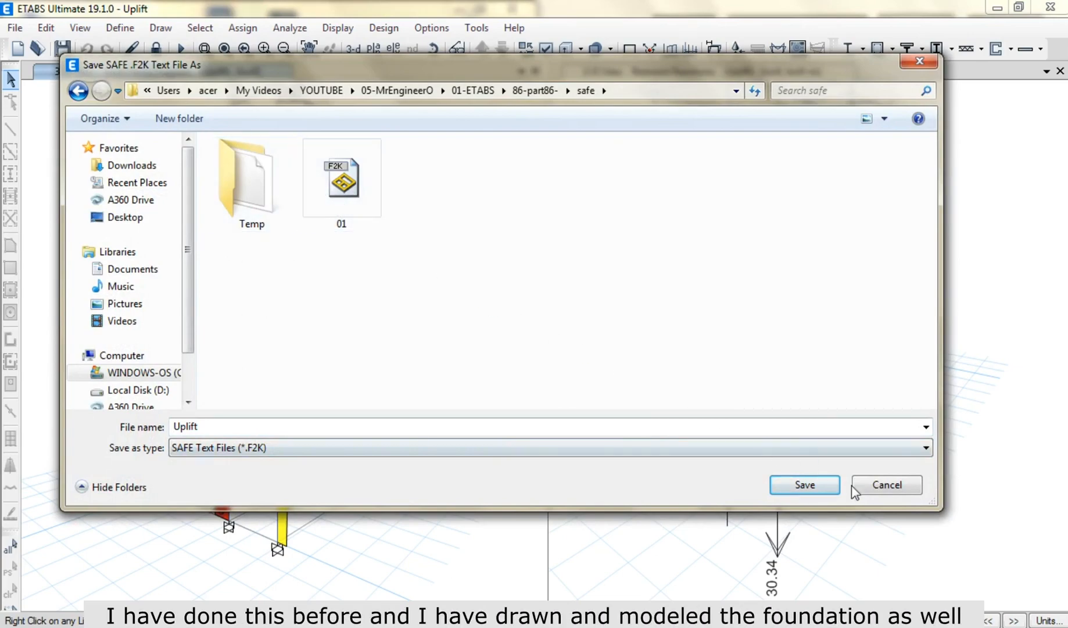
left_click(887, 485)
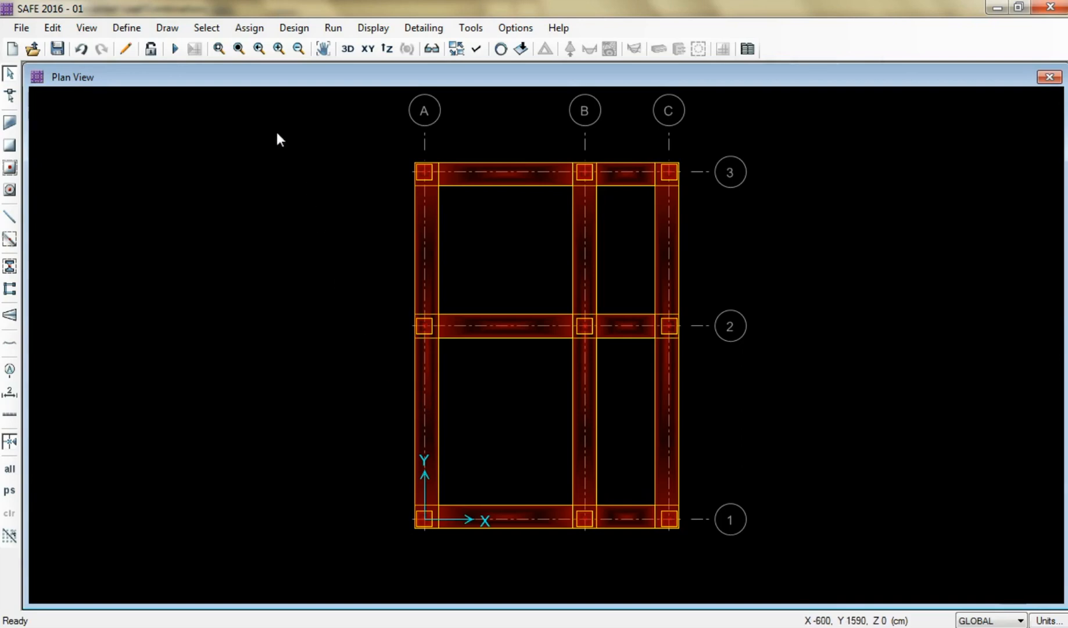
Step: Run the foundation analysis in SAFE and set the soil pressure display to the Min of the PRESSURE combination
left_click(178, 49)
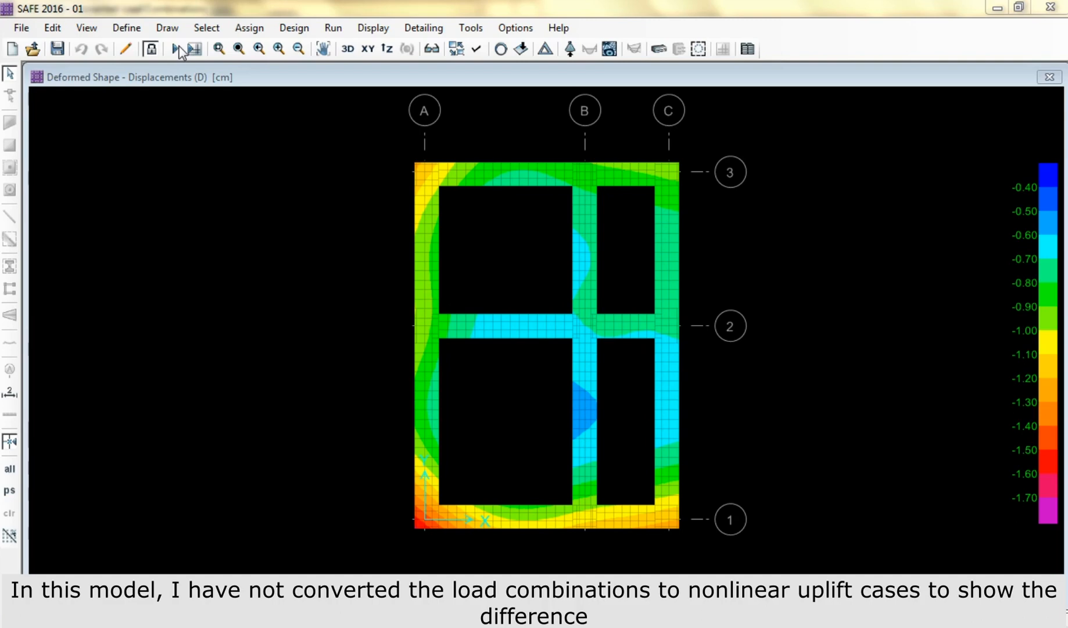
left_click(569, 50)
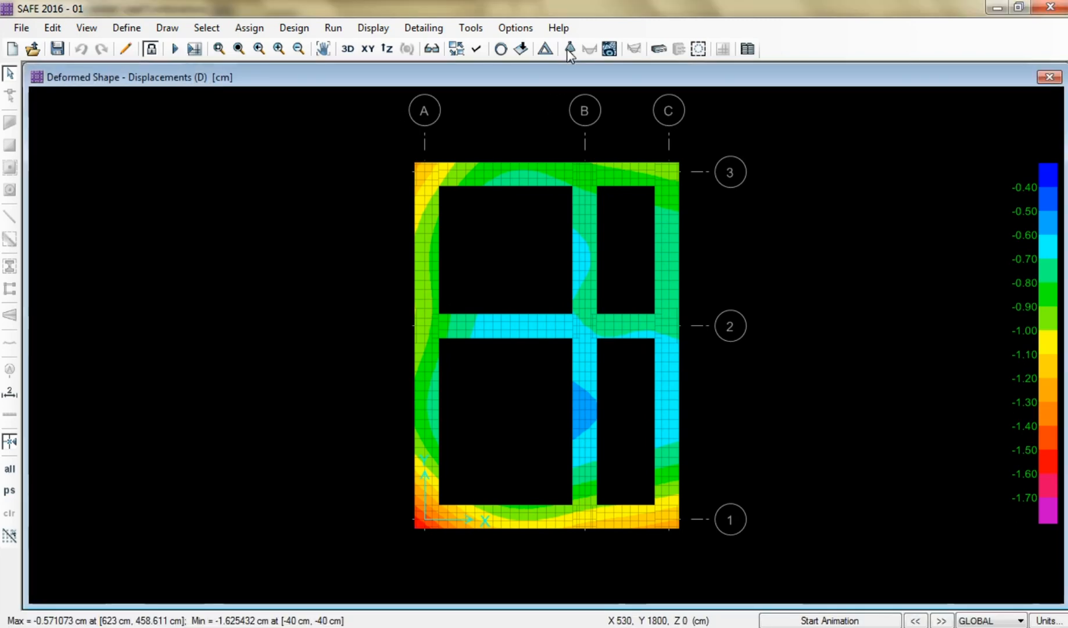
left_click_drag(565, 102, 236, 90)
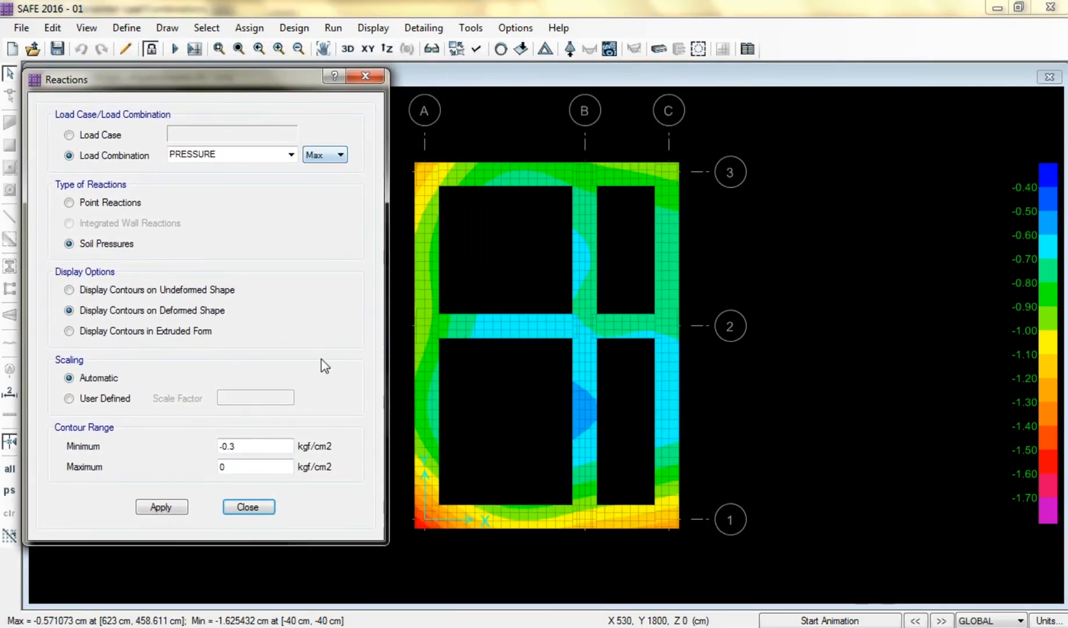
left_click(317, 156)
left_click(314, 177)
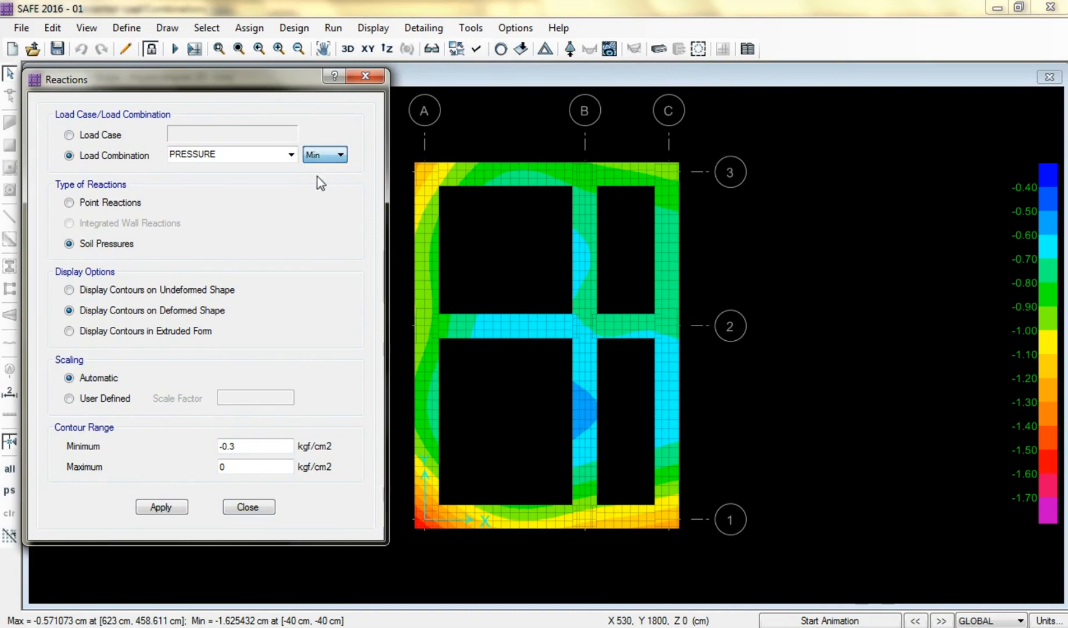
Step: Display the minimum soil pressure contours with a range from -1.5 to -1.3 kgf/cm2
left_click_drag(262, 446, 180, 449)
type("0")
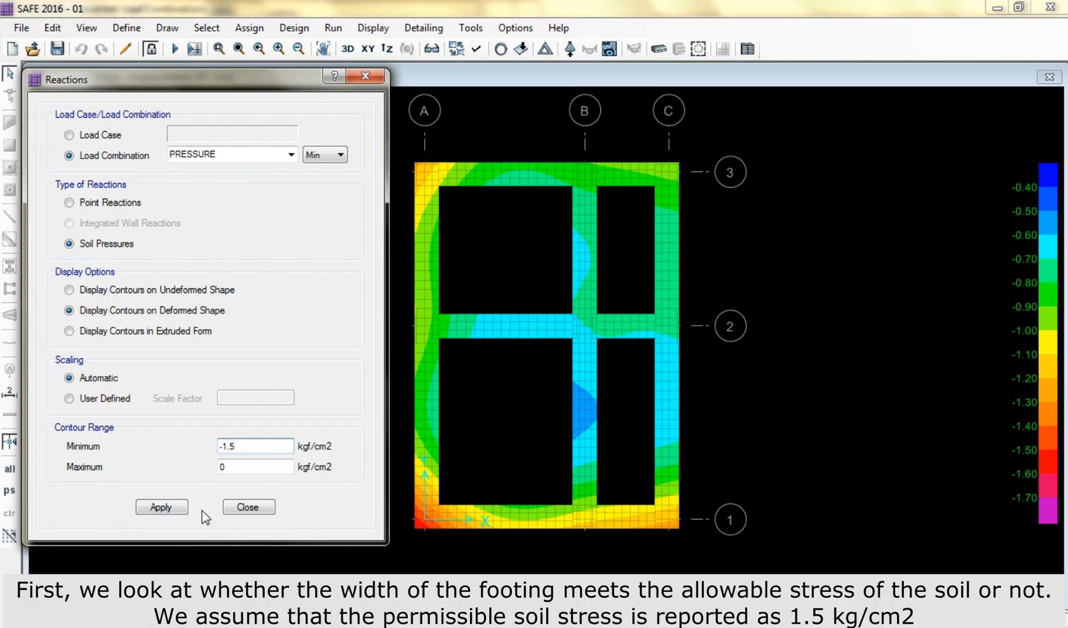
double_click(229, 468)
type("-1.3")
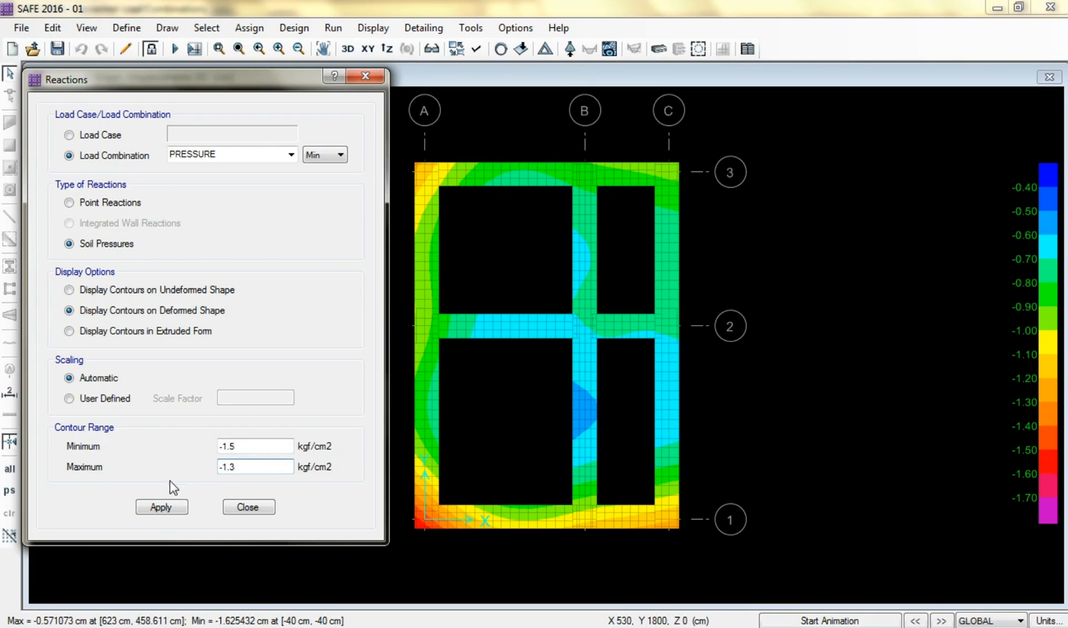
double_click(238, 445)
left_click(177, 508)
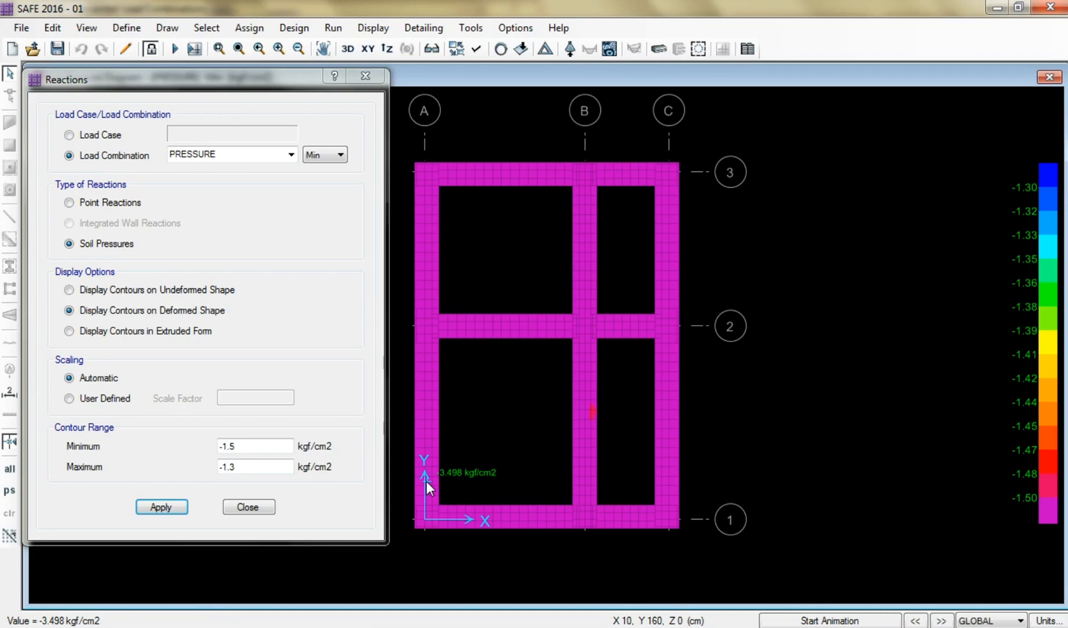
Step: Display the Max soil pressures of the PRESSURE combination with a contour range from -0.3 to 0 kgf/cm2 and inspect the footing values
left_click(340, 155)
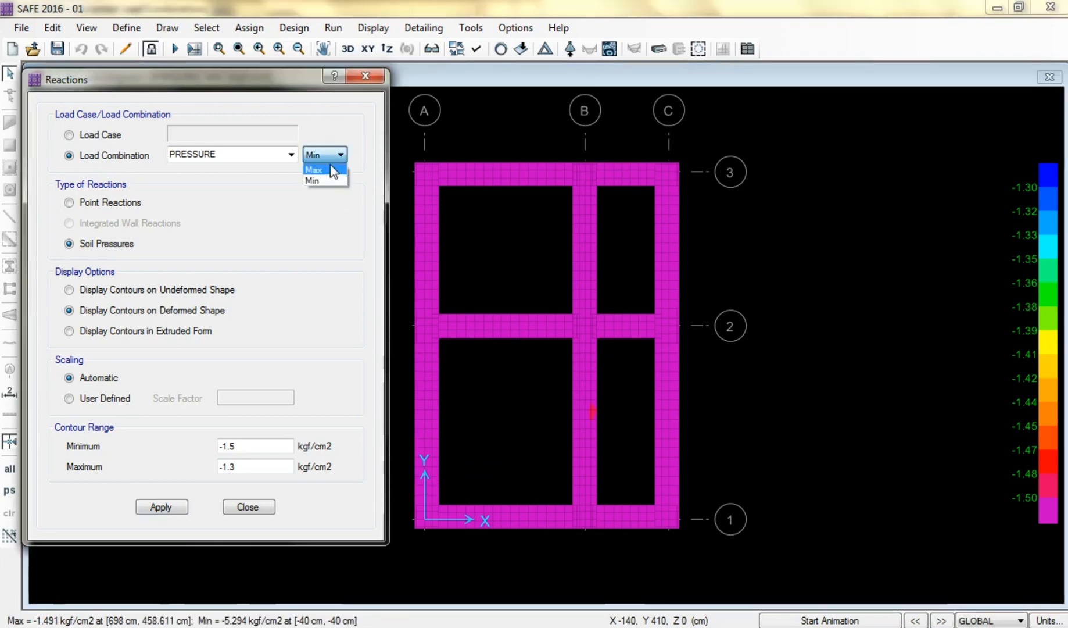
left_click(330, 170)
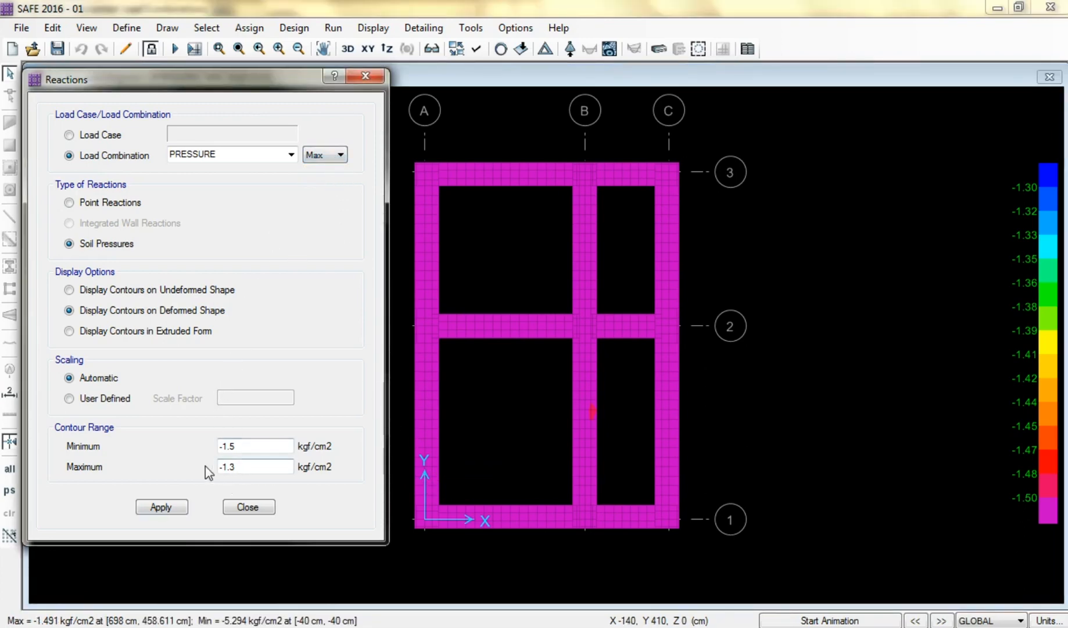
left_click_drag(238, 467, 201, 466)
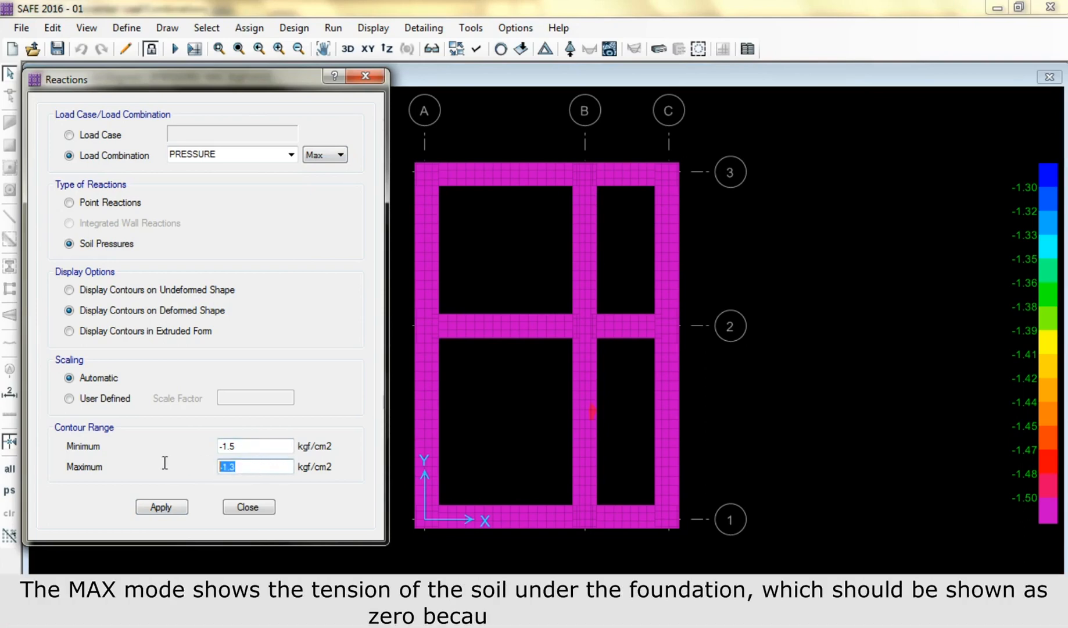
type("0")
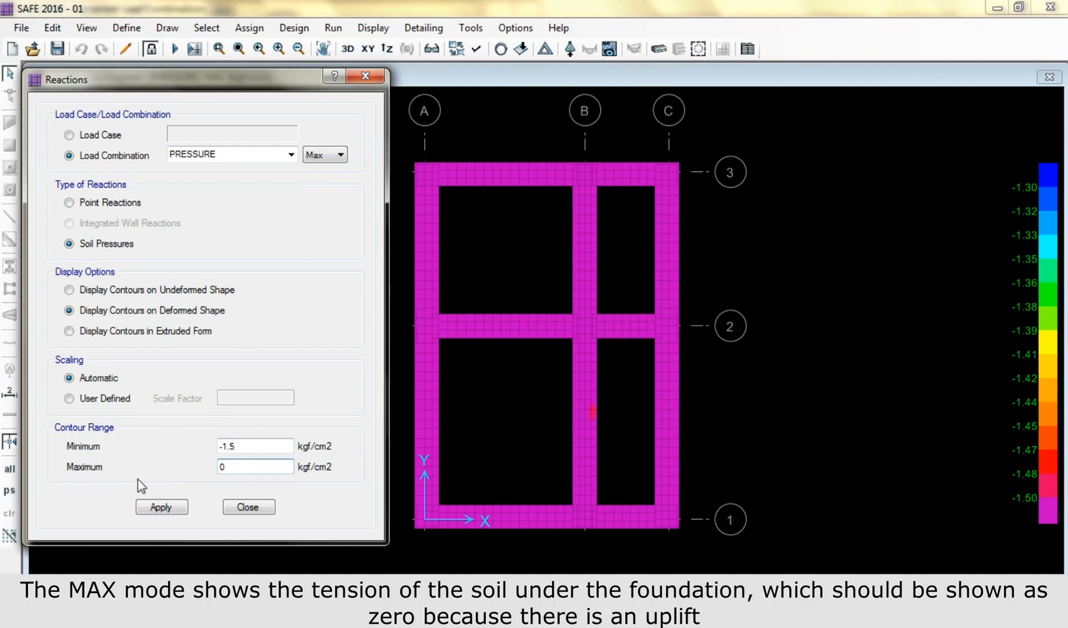
left_click_drag(236, 447, 214, 447)
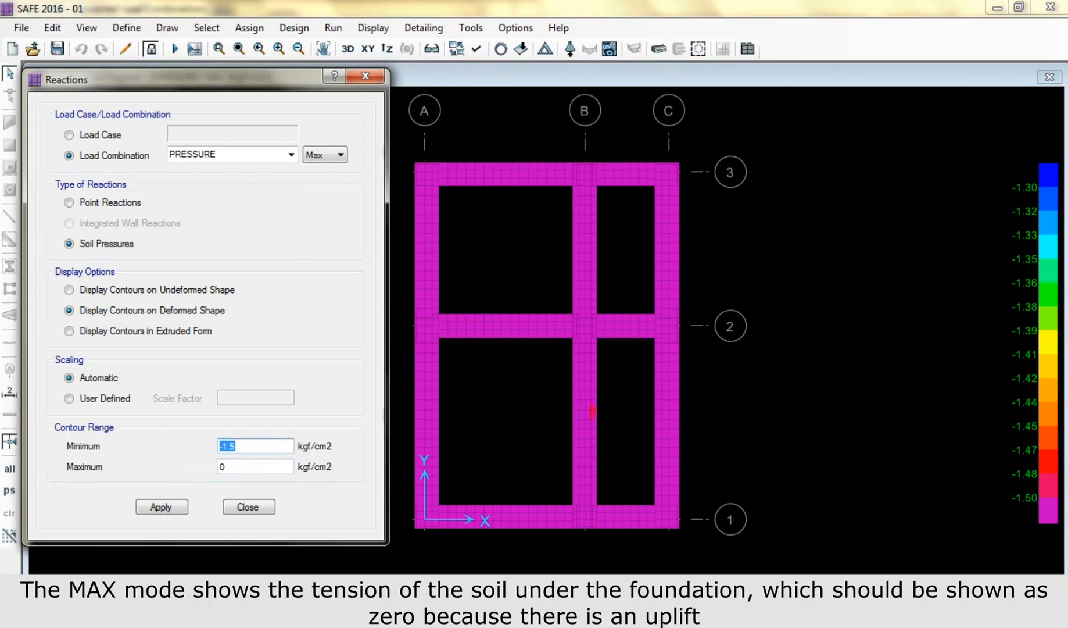
type("0.3")
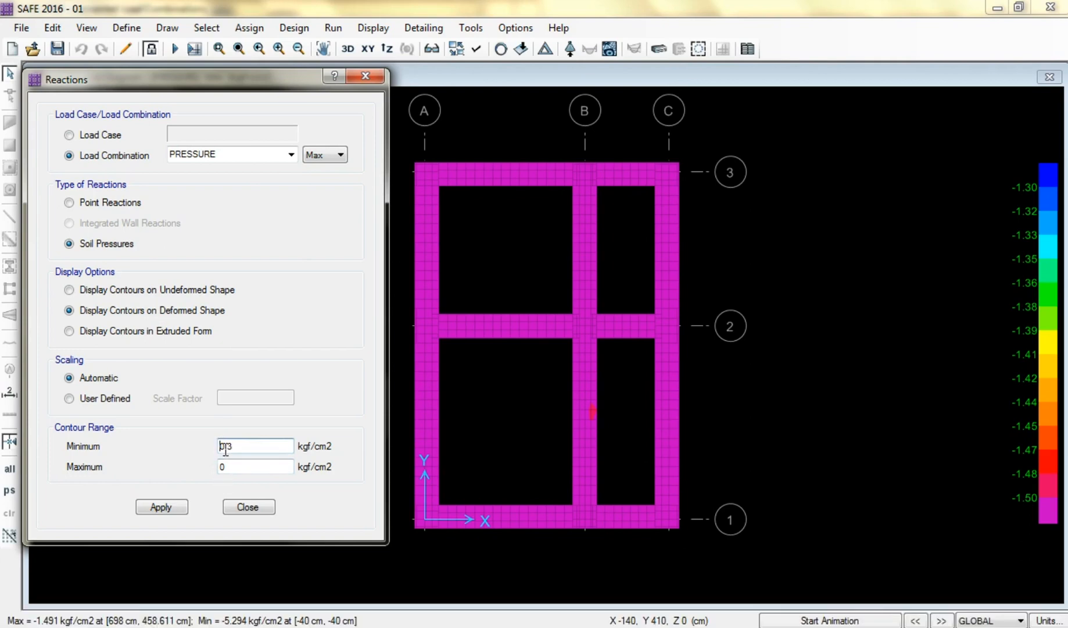
type("-")
left_click(177, 507)
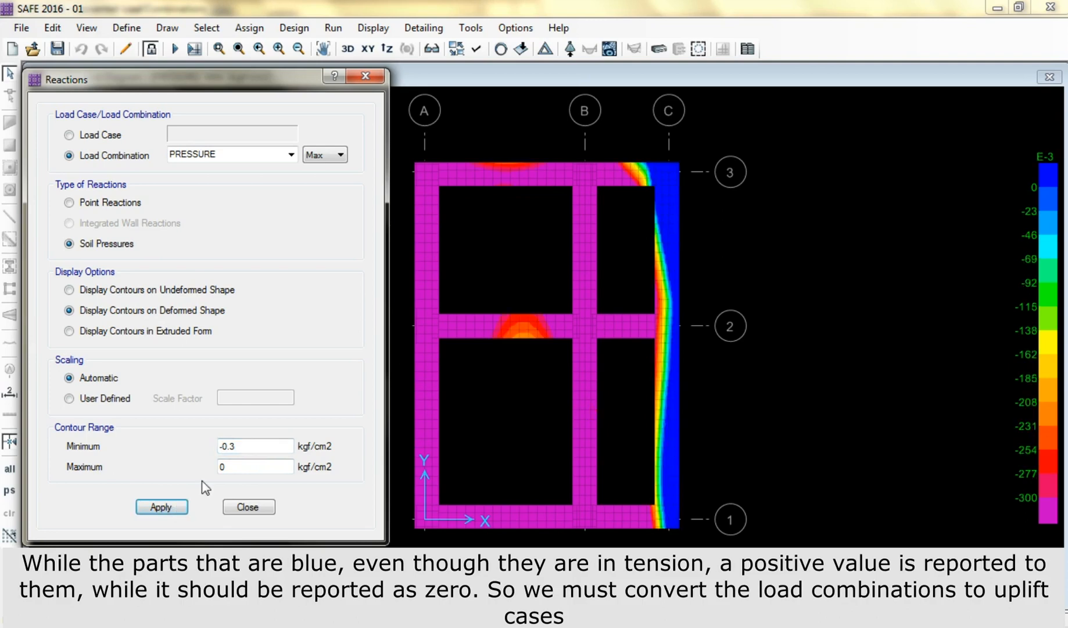
left_click(536, 474)
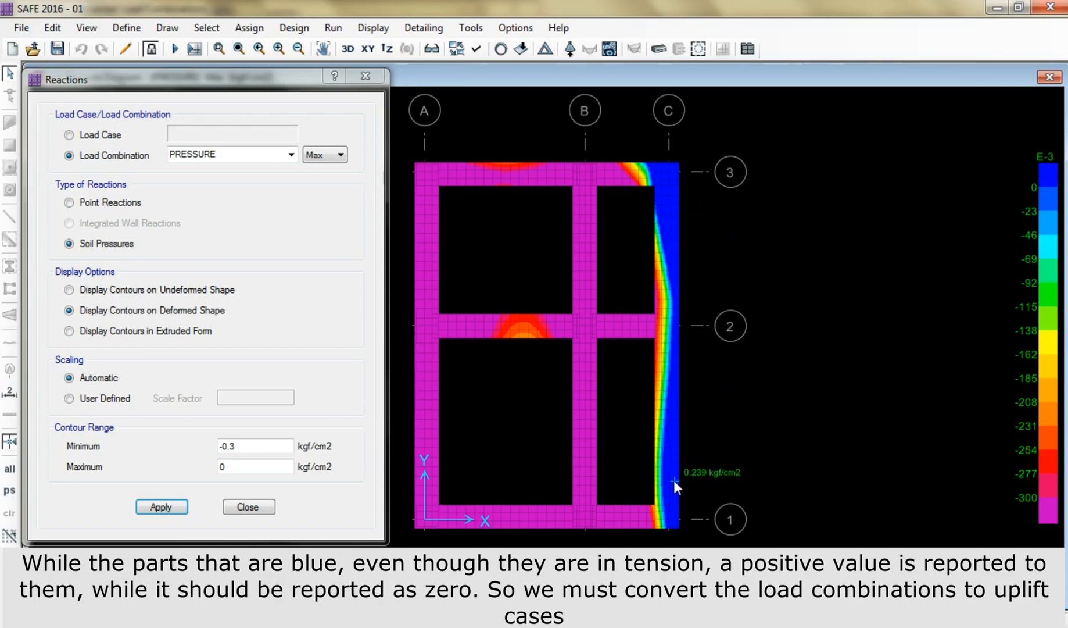
Step: Review the defined load combinations of the 01 model, including the SD design combinations starting at SD1-1, without changing them
left_click(126, 27)
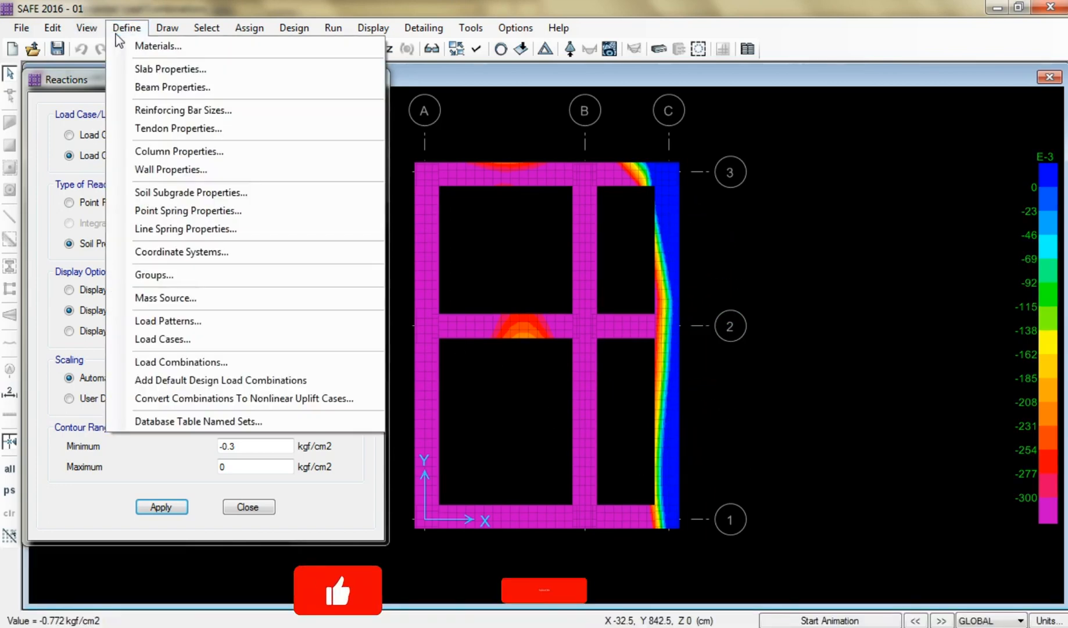
left_click(146, 363)
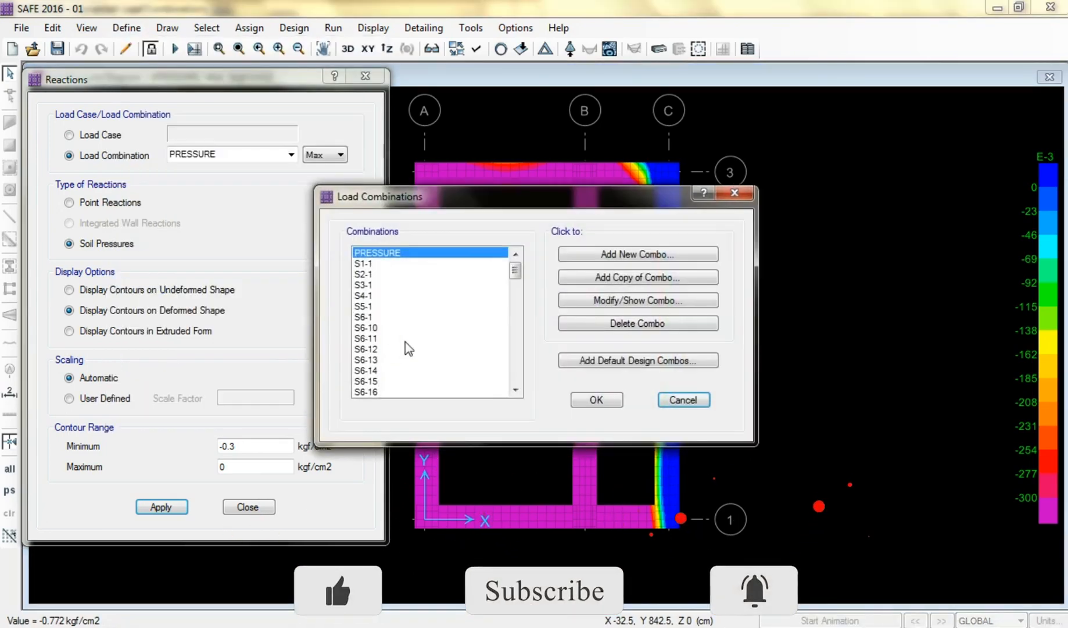
left_click_drag(515, 271, 515, 342)
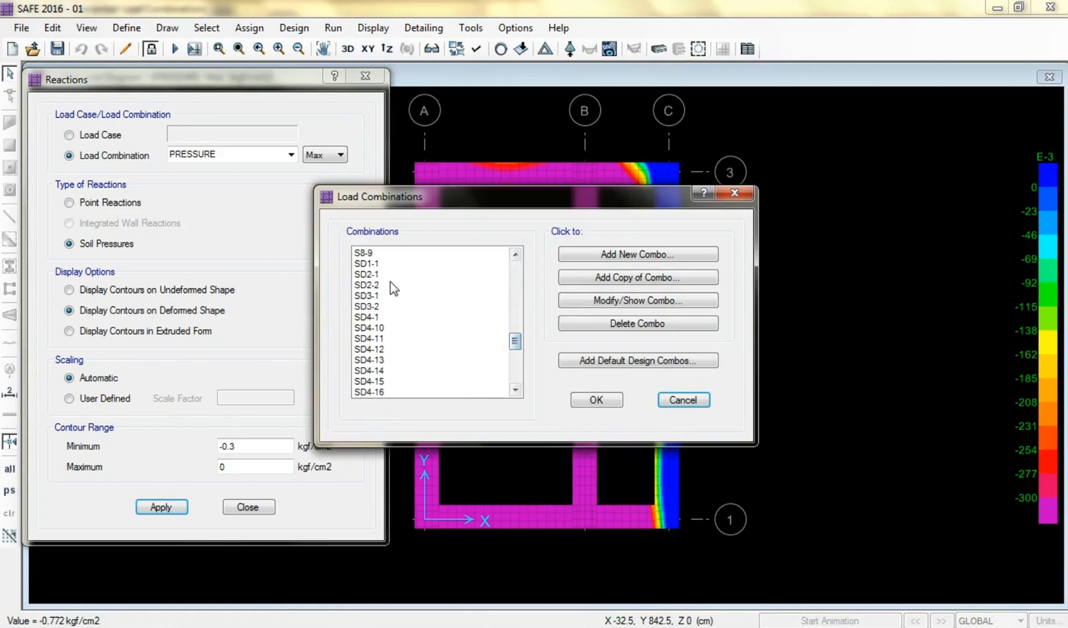
left_click(371, 264)
mouse_move(371, 264)
left_mouse_down()
mouse_move(371, 308)
mouse_move(368, 265)
left_mouse_up()
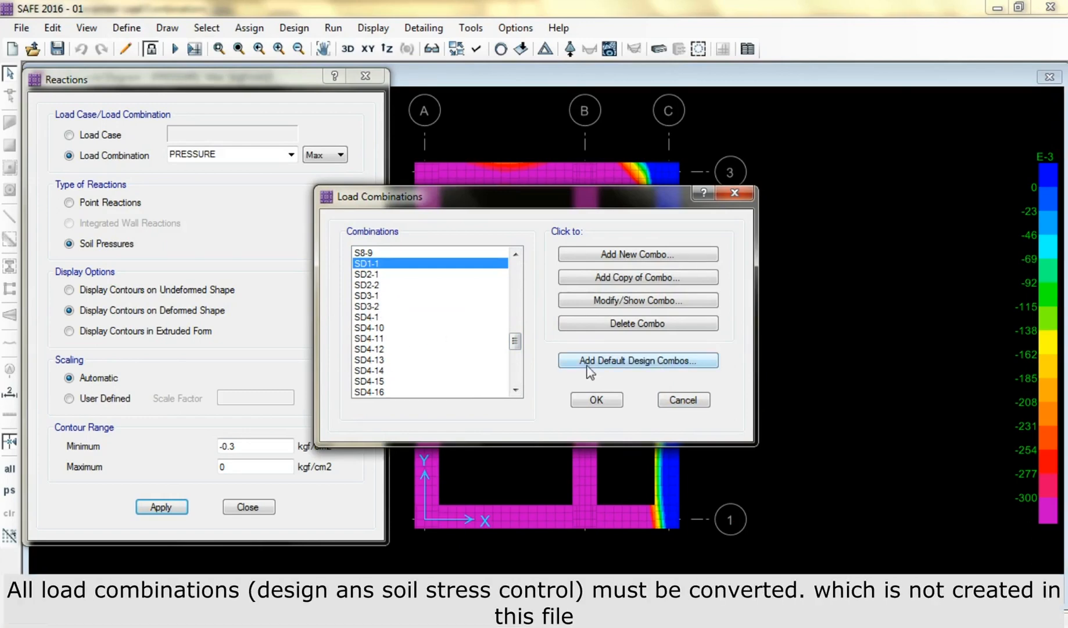
left_click(679, 406)
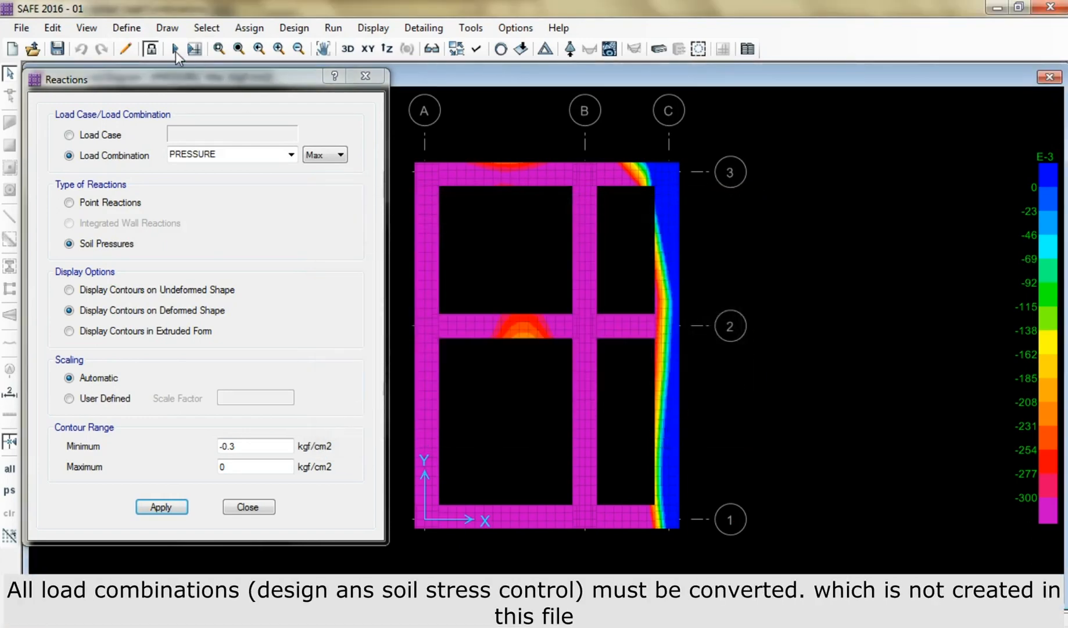
Step: Review the load cases defined in the 01 model and their types, leaving them unchanged
left_click(127, 29)
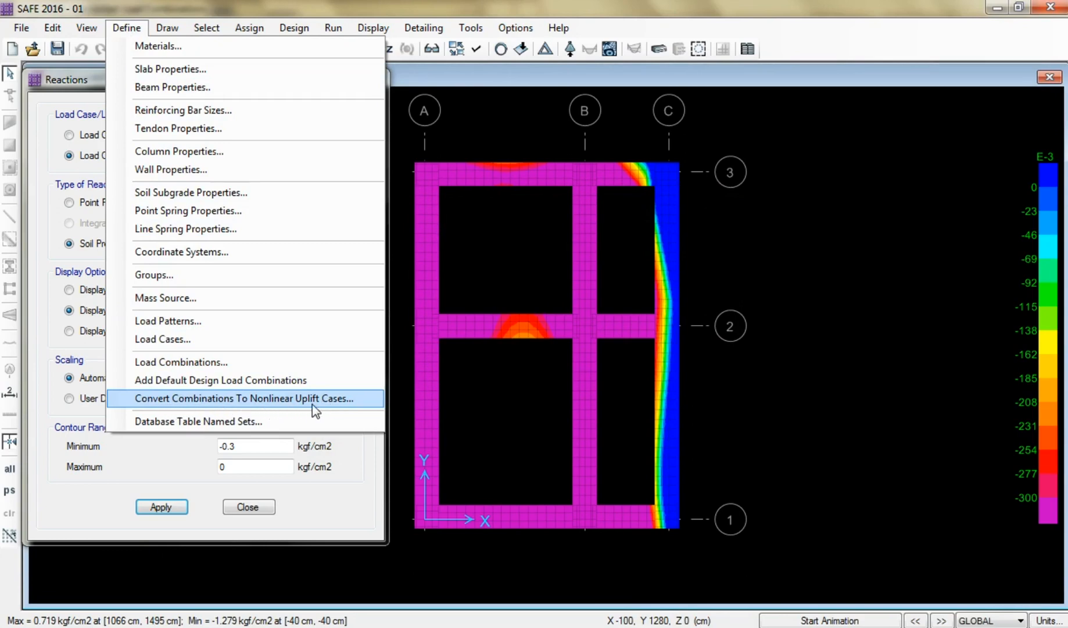
left_click(285, 340)
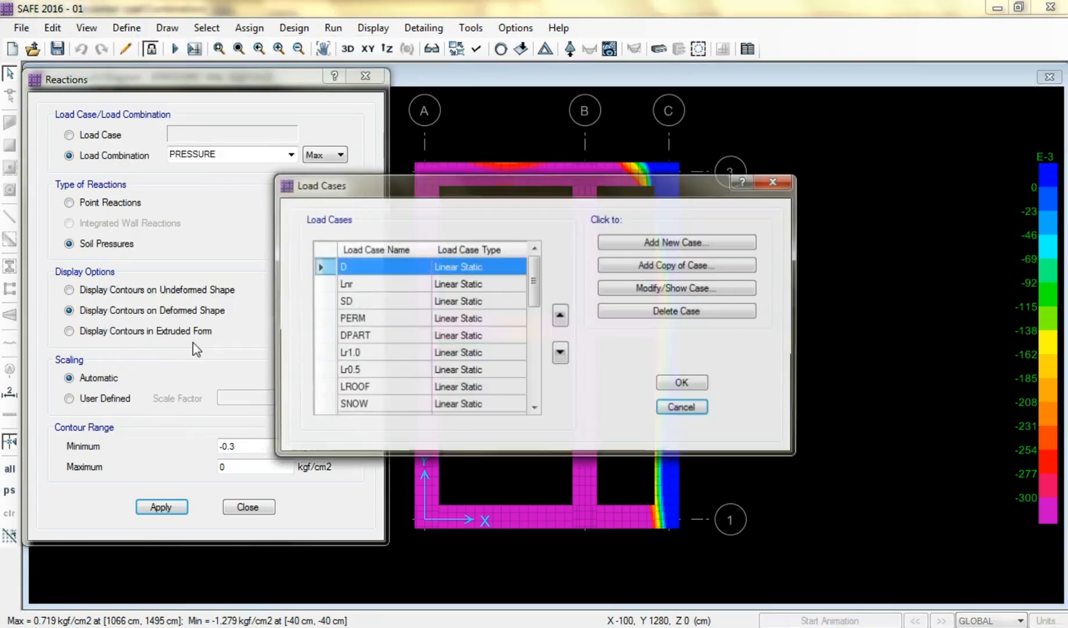
mouse_move(534, 283)
left_mouse_down()
mouse_move(534, 396)
mouse_move(533, 267)
left_mouse_up()
left_click(679, 408)
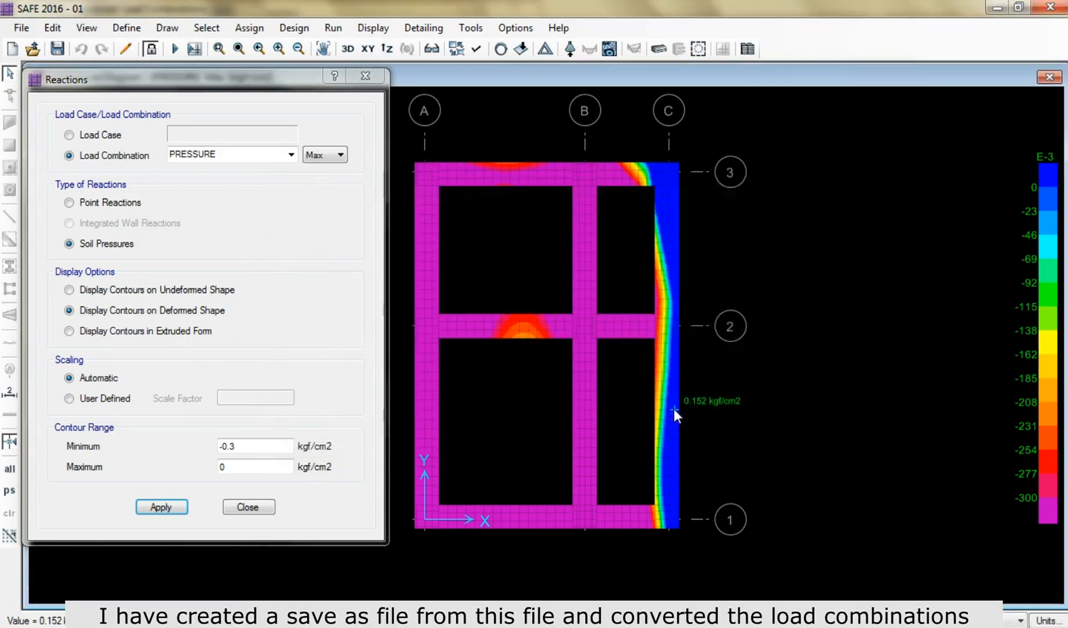
Step: Switch to the Converted Load Combinations model and review its nonlinear static load cases such as SD1-1-NL to SD4-4-NL
left_click(1066, 308)
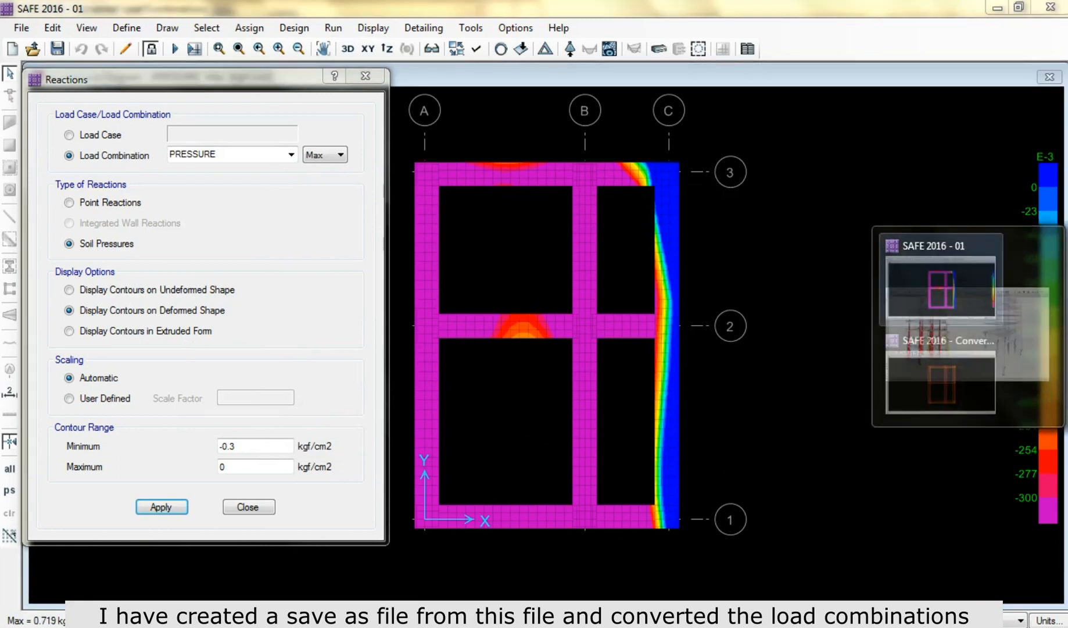
left_click(960, 366)
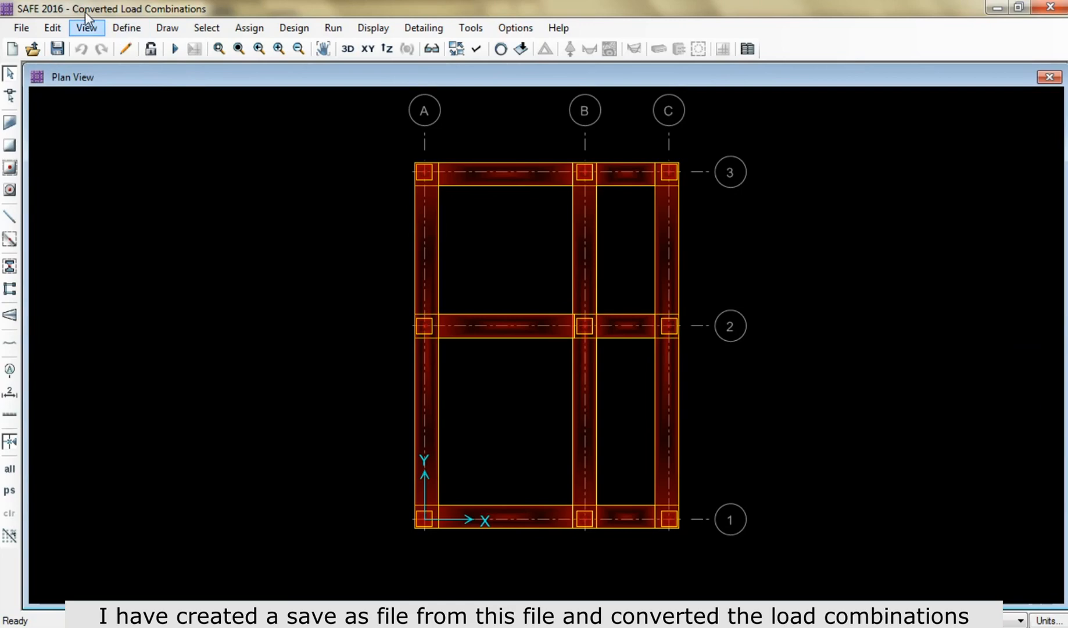
left_click(126, 28)
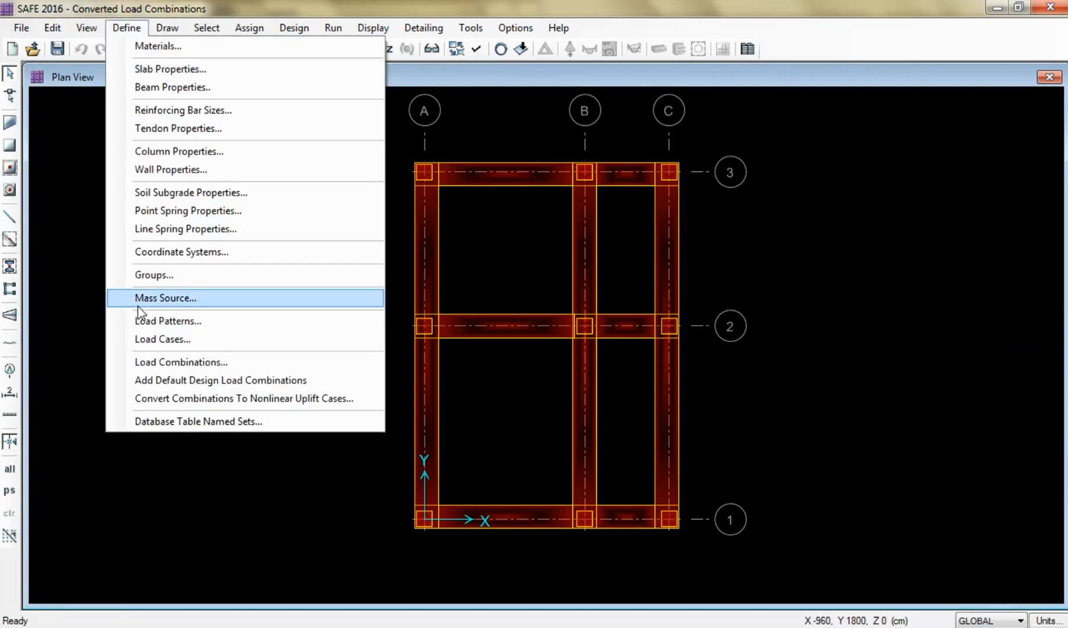
left_click(144, 339)
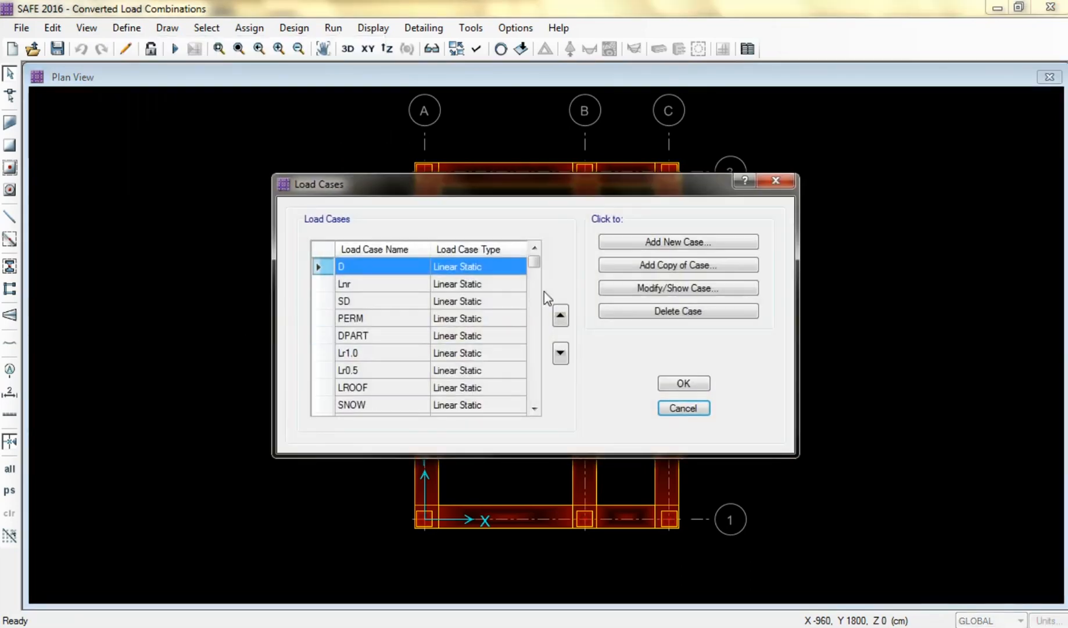
left_click_drag(534, 263, 534, 292)
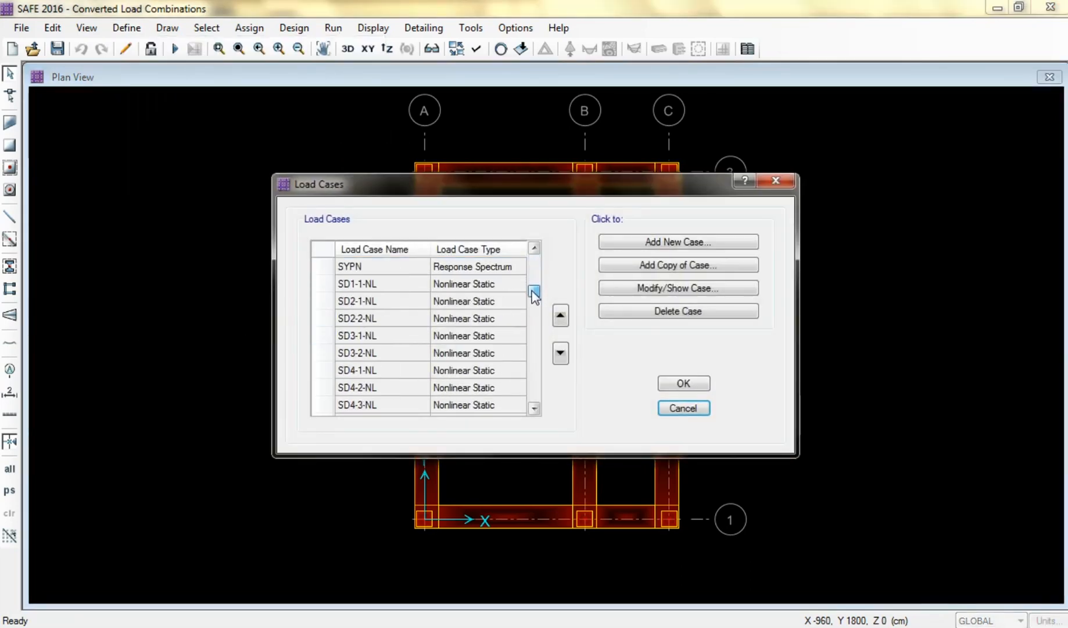
left_click(379, 287)
left_click(375, 303)
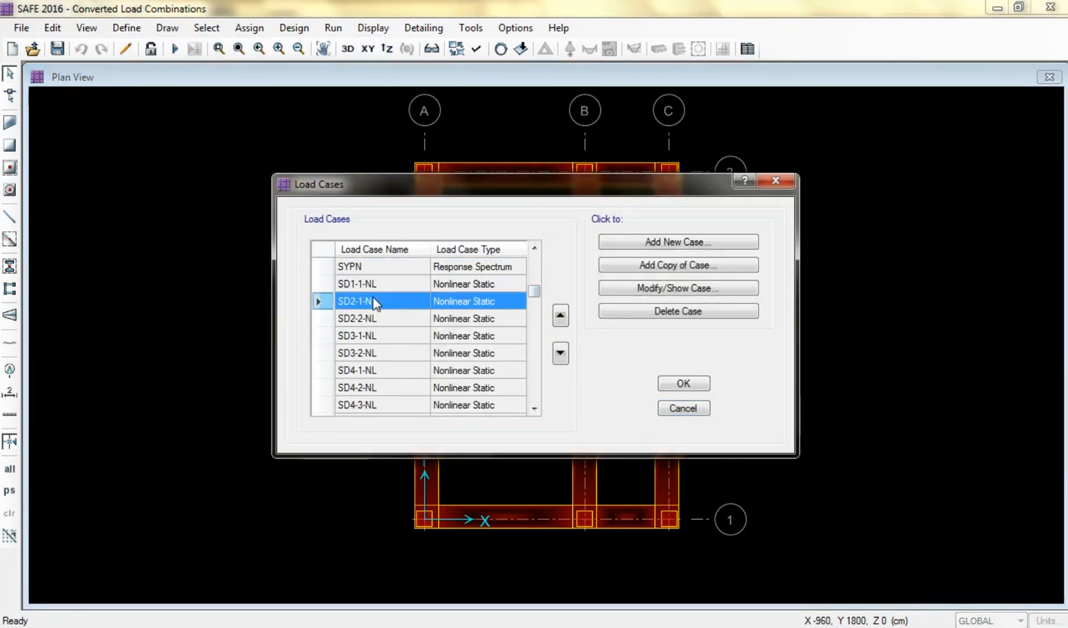
left_click(374, 318)
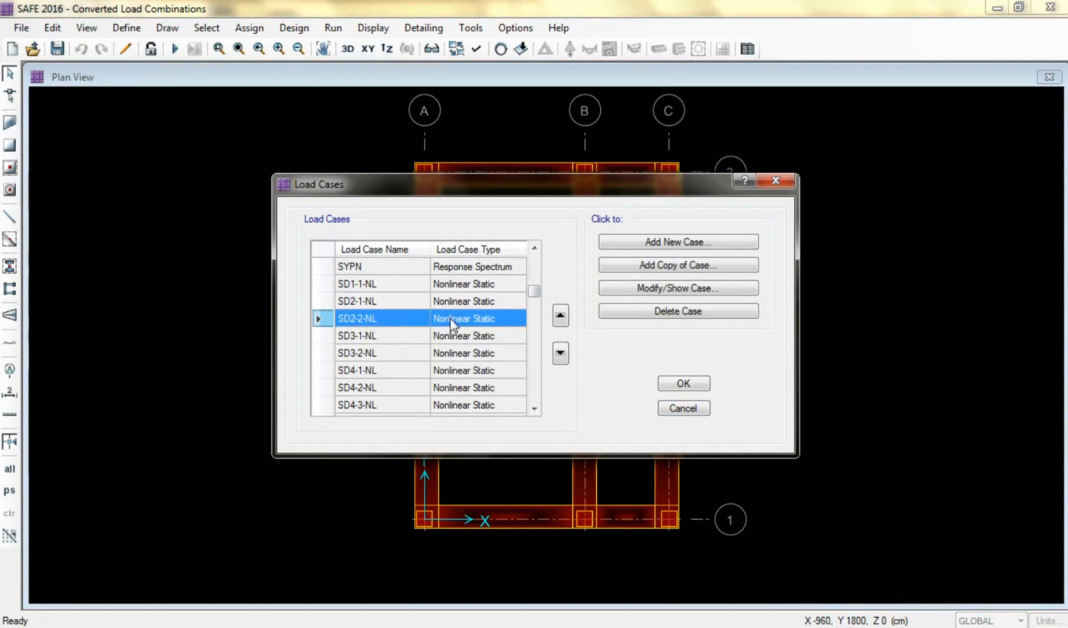
left_click(373, 371)
scroll(374, 374, "down", 1)
left_click(372, 373)
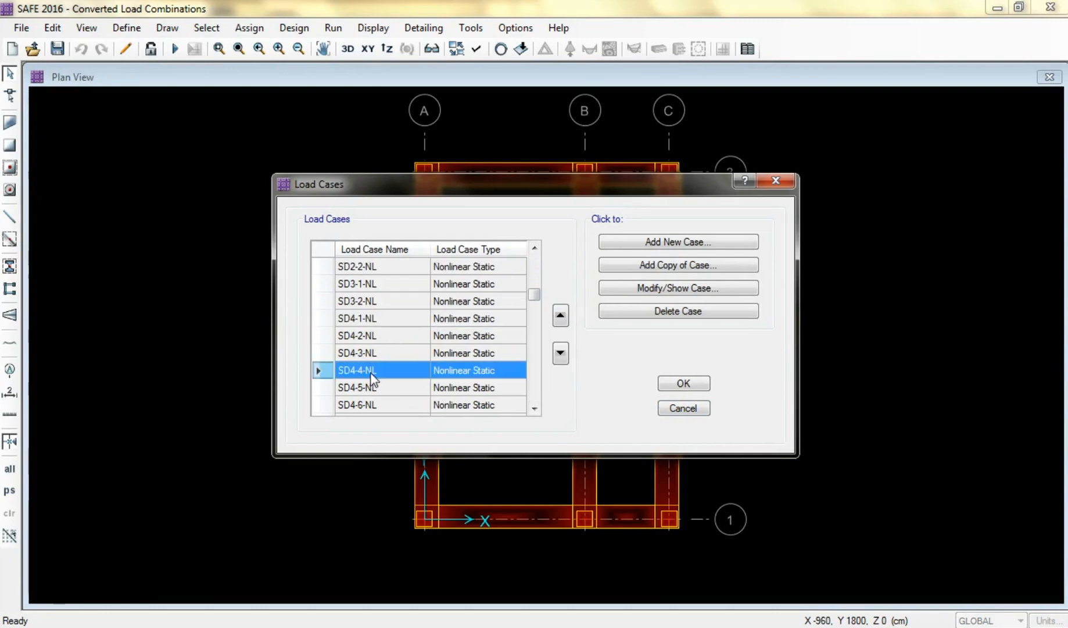
Step: Inspect the analysis type and applied loads with scale factors of load case SD4-3-NL without changing them
double_click(378, 359)
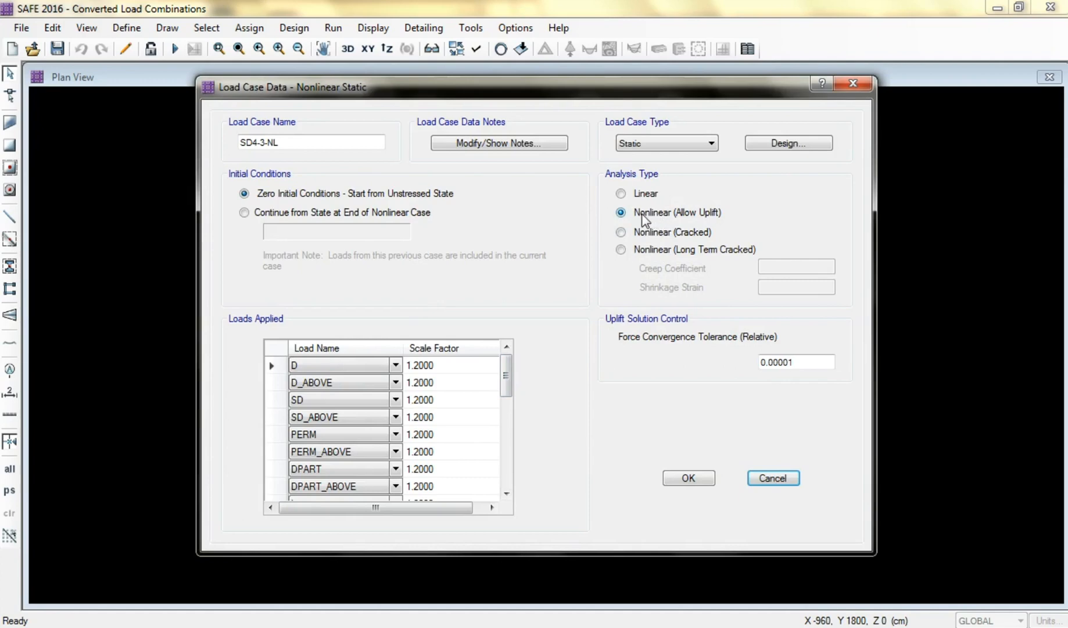
left_click_drag(505, 375, 495, 484)
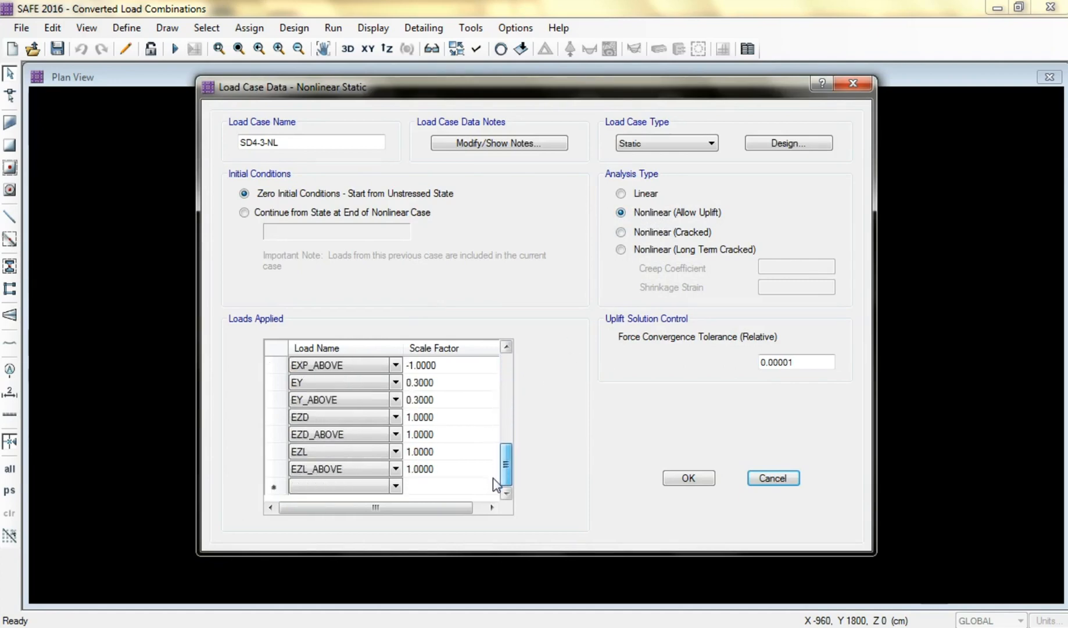
left_click(768, 479)
left_click(676, 408)
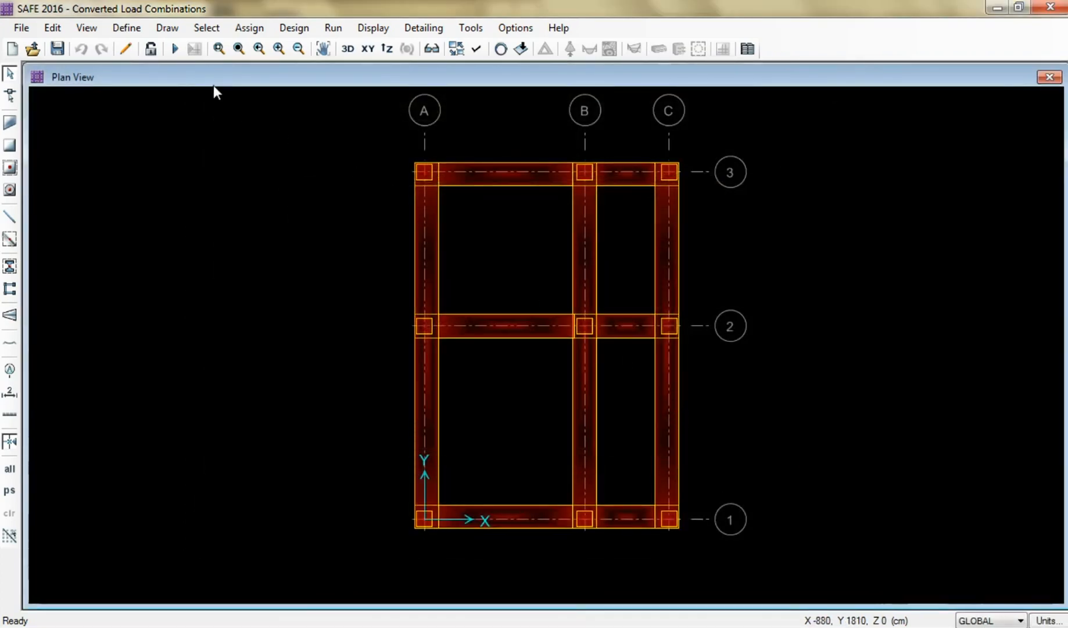
Step: Run the analysis and display the Max soil pressures of the PRESSURE combination with a contour range from -0.3 to 0 kgf/cm2
left_click(177, 52)
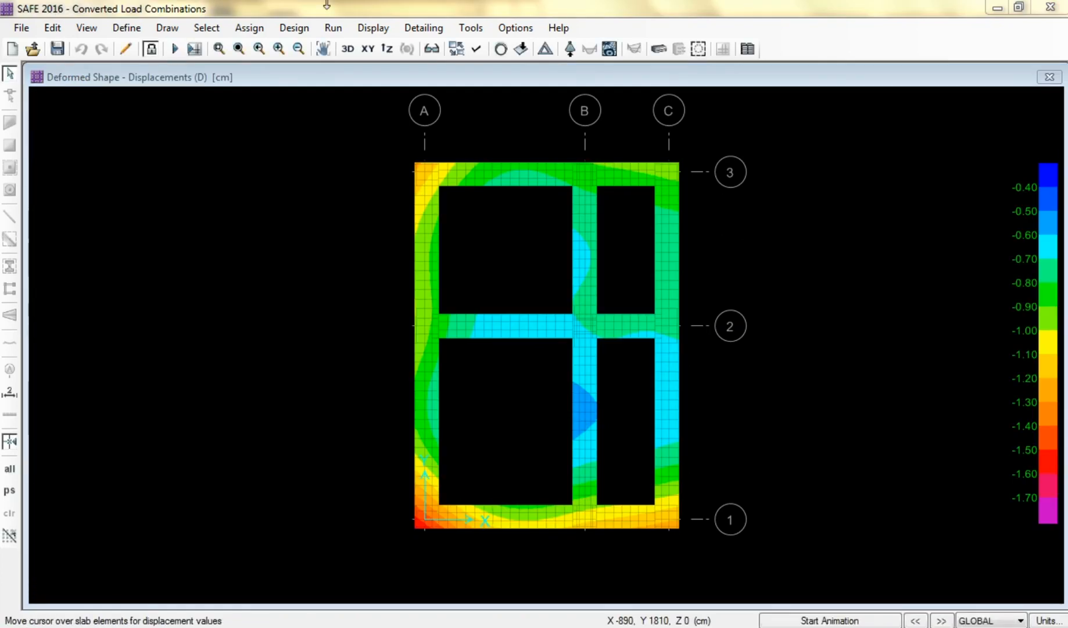
left_click(570, 49)
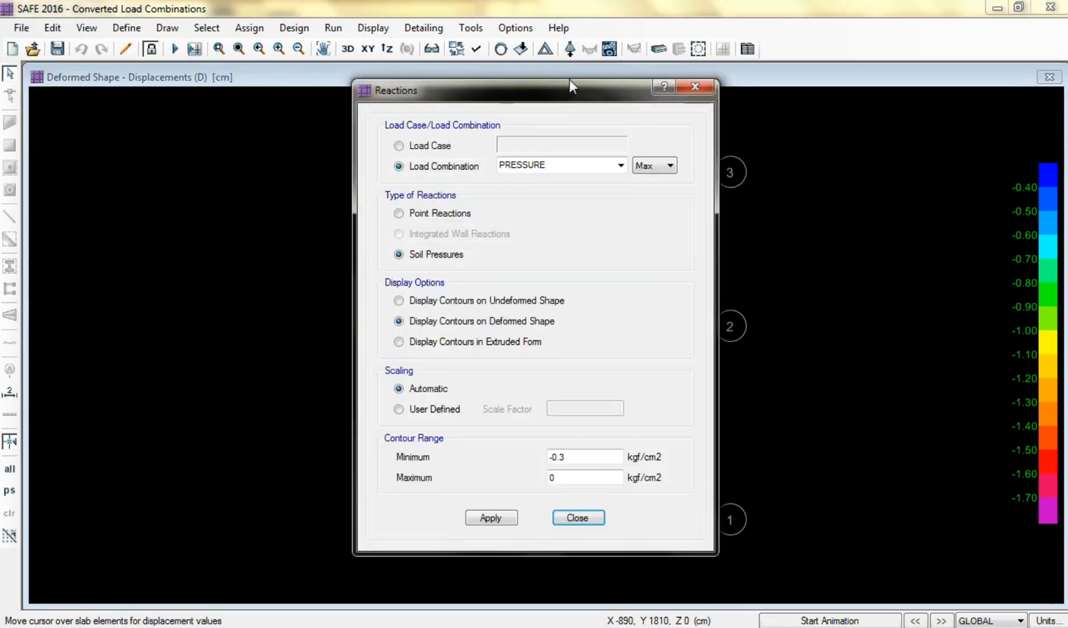
left_click_drag(569, 79, 240, 98)
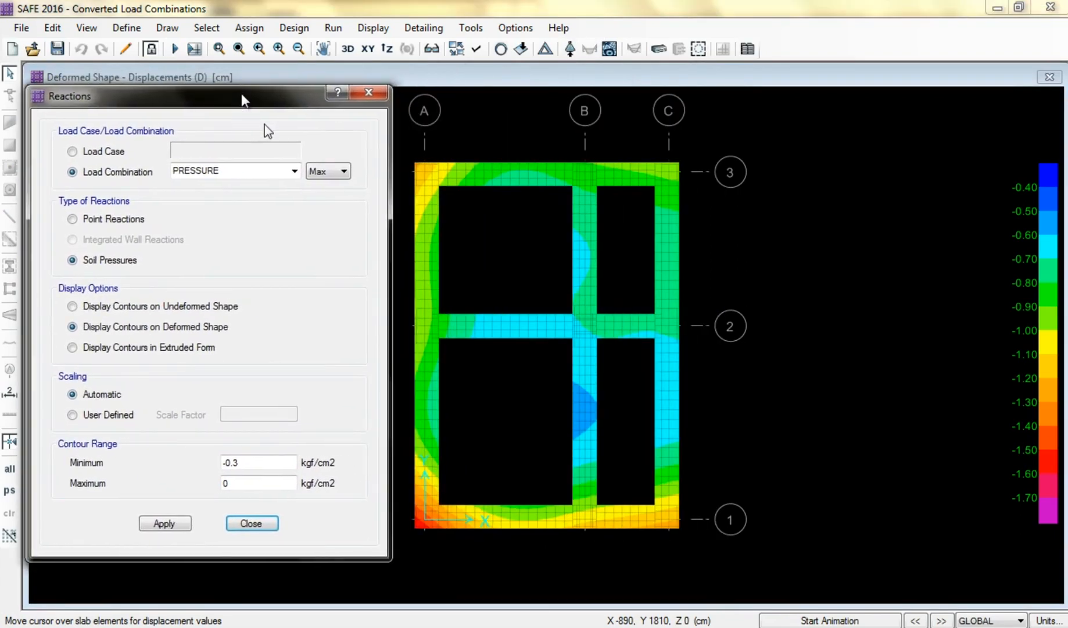
left_click(328, 174)
left_click(326, 173)
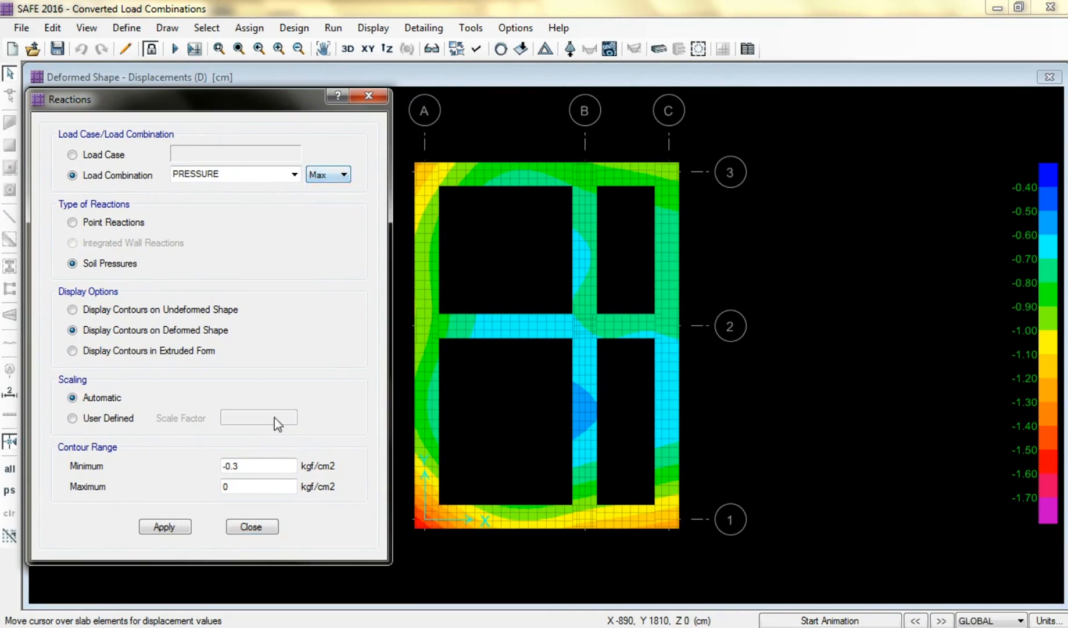
left_click(188, 528)
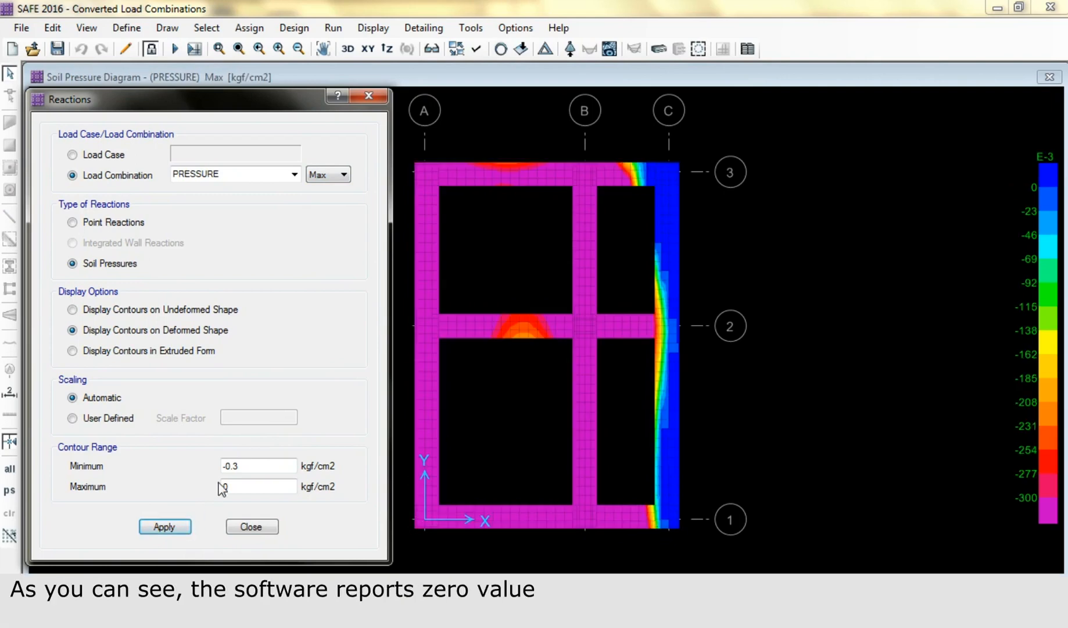
Step: Inspect the soil pressures along grid line C and compare the diagram with the 01 model, returning to Converted Load Combinations
mouse_move(674, 461)
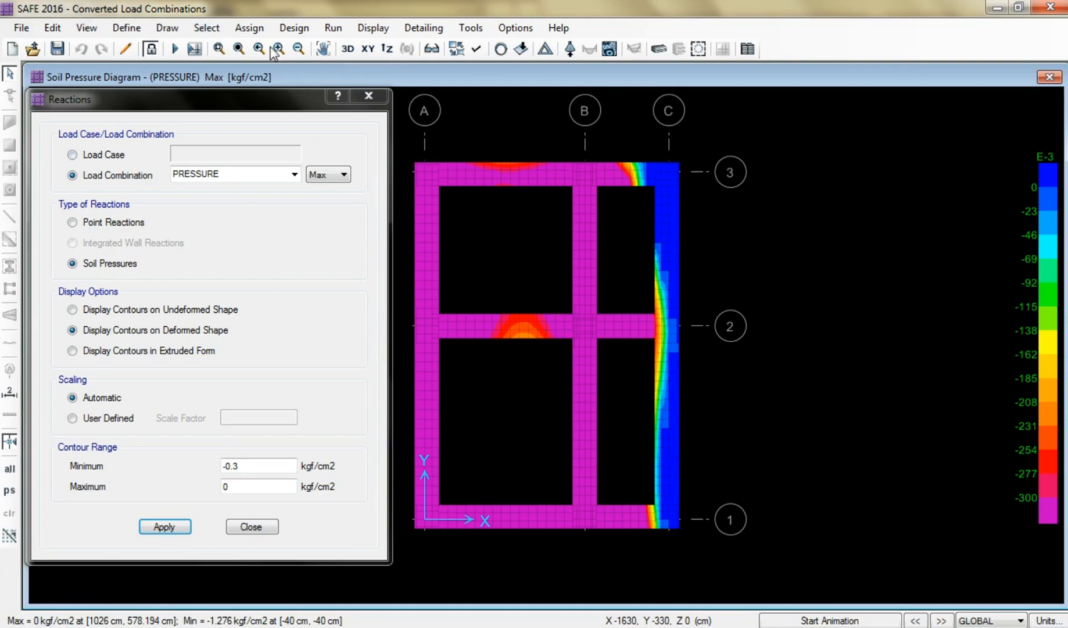
left_click(987, 256)
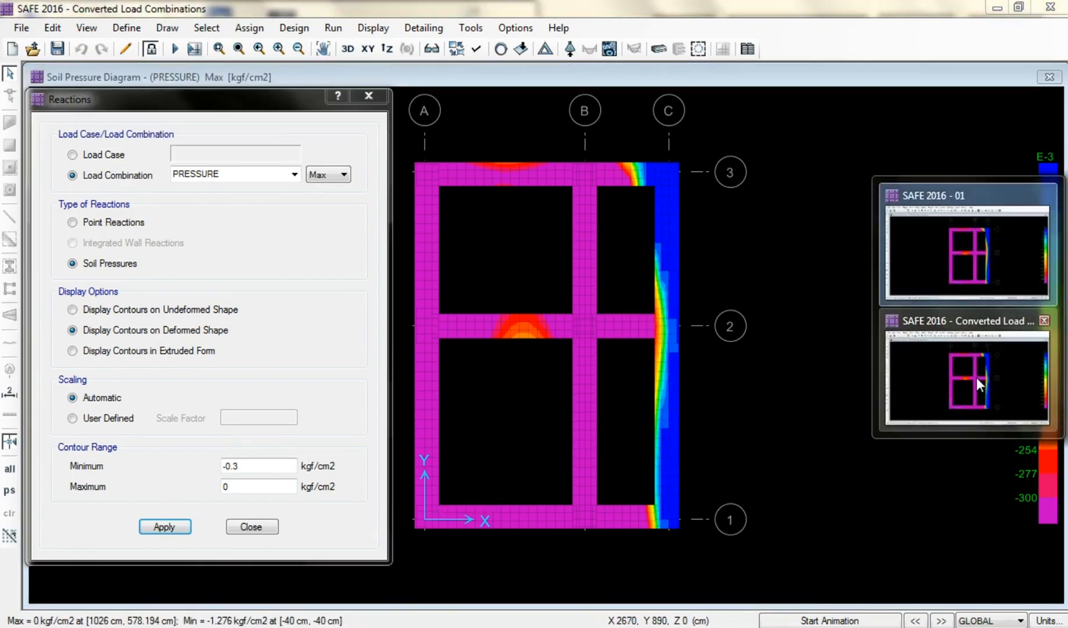
left_click(976, 377)
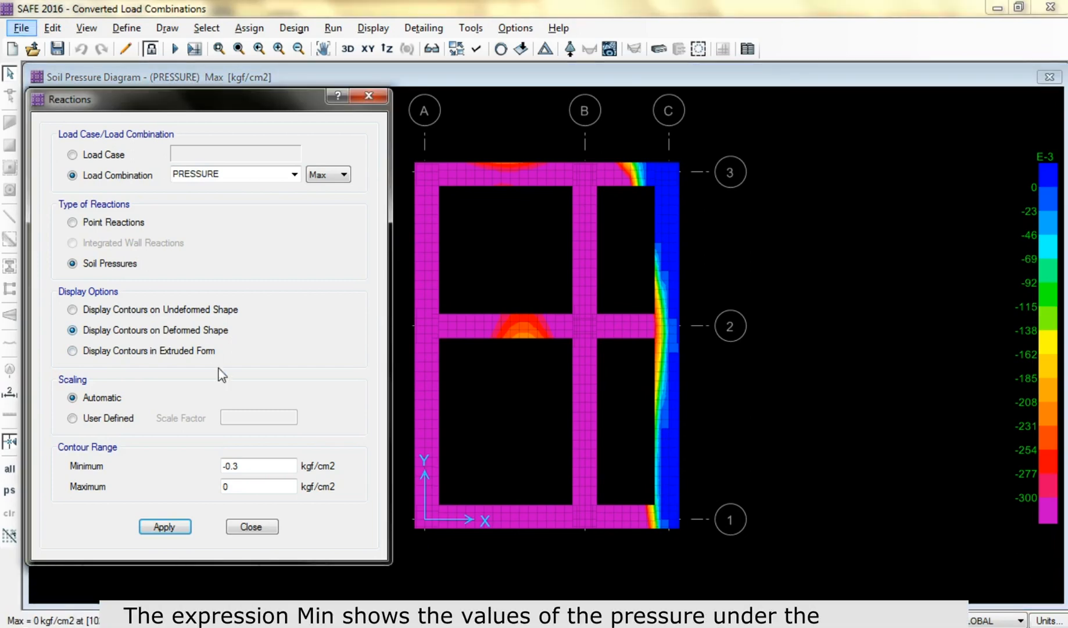
Step: Display the Min soil pressures of the PRESSURE combination with a contour range from -1.5 to -1.4 kgf/cm2 and inspect the footing values
left_click(328, 174)
left_click(331, 195)
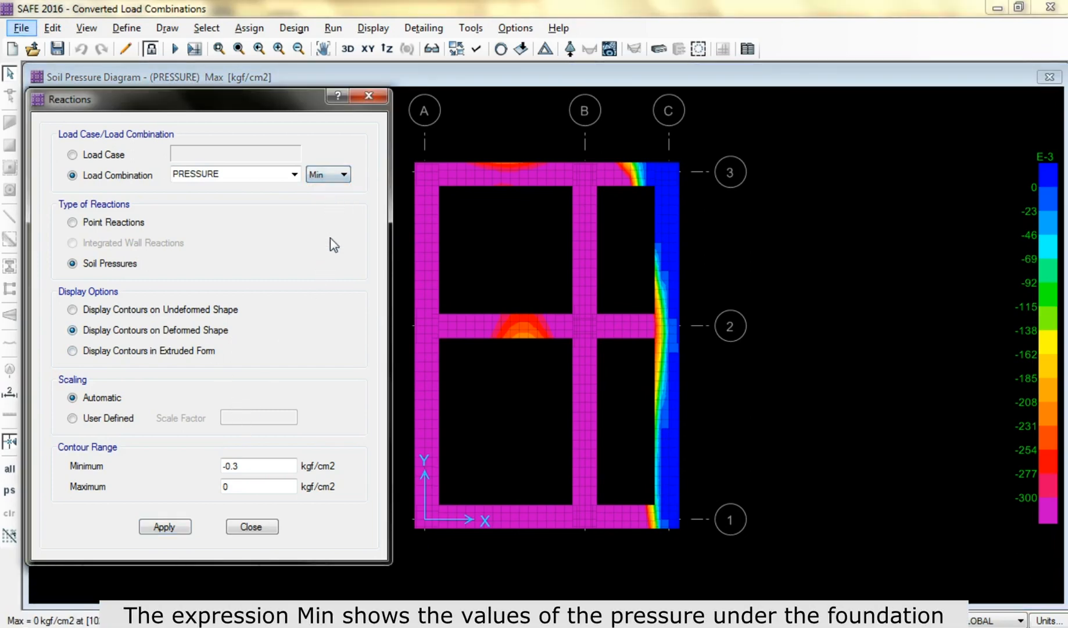
left_click_drag(259, 466, 219, 462)
type("-1")
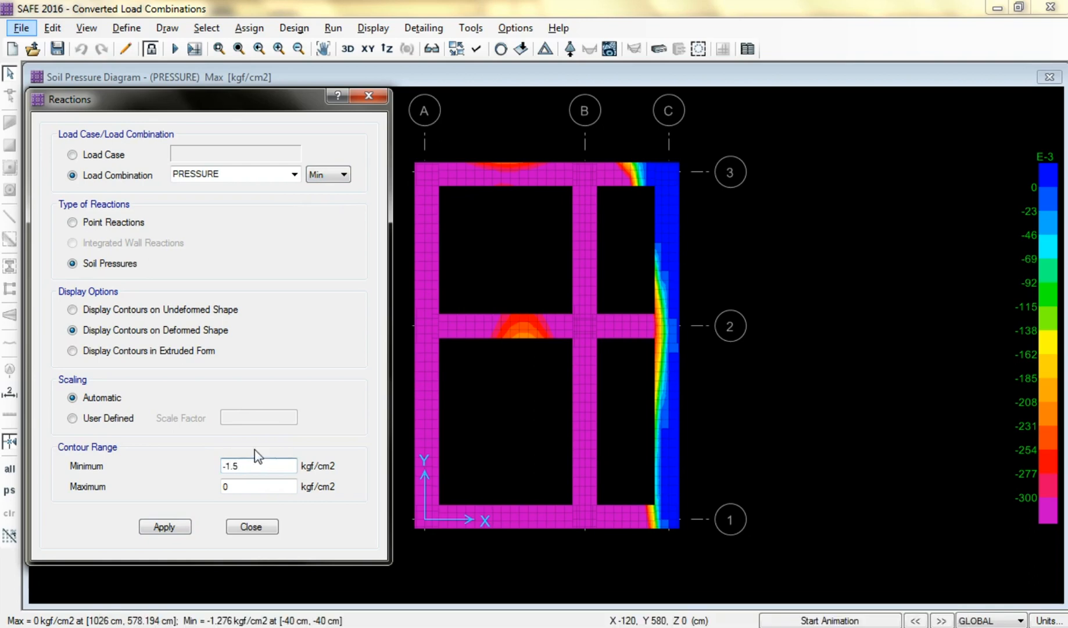
key("Tab")
type("-")
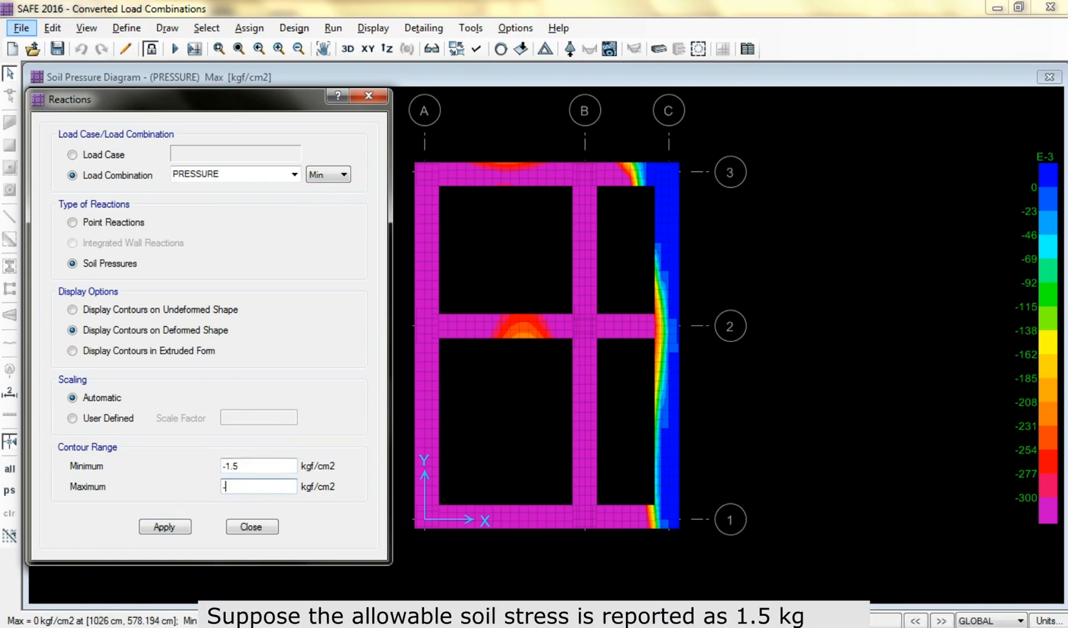
type("1.4")
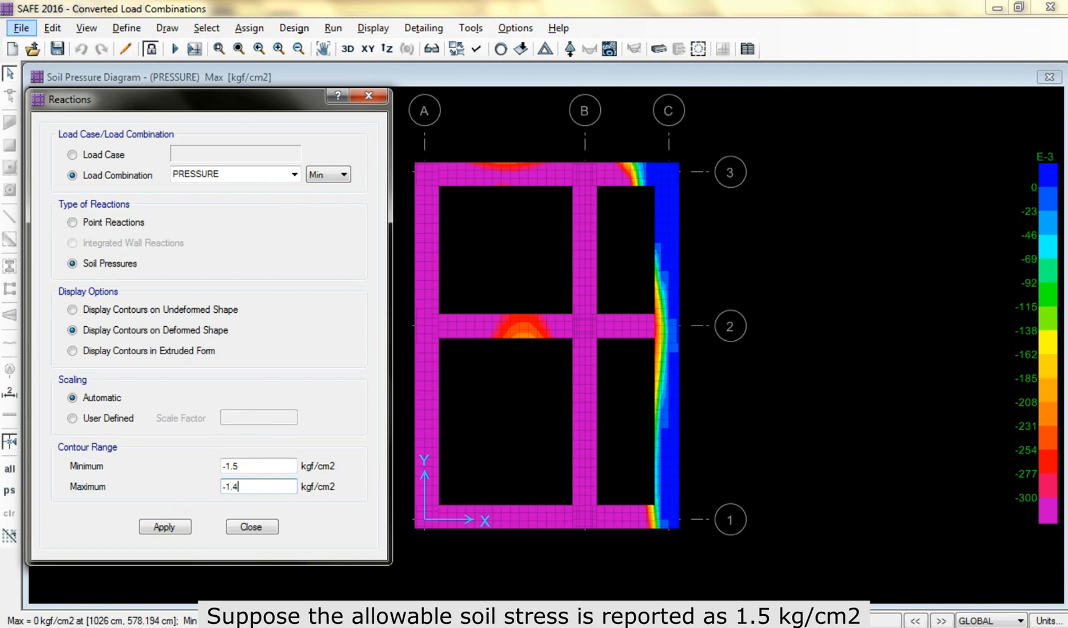
left_click(175, 525)
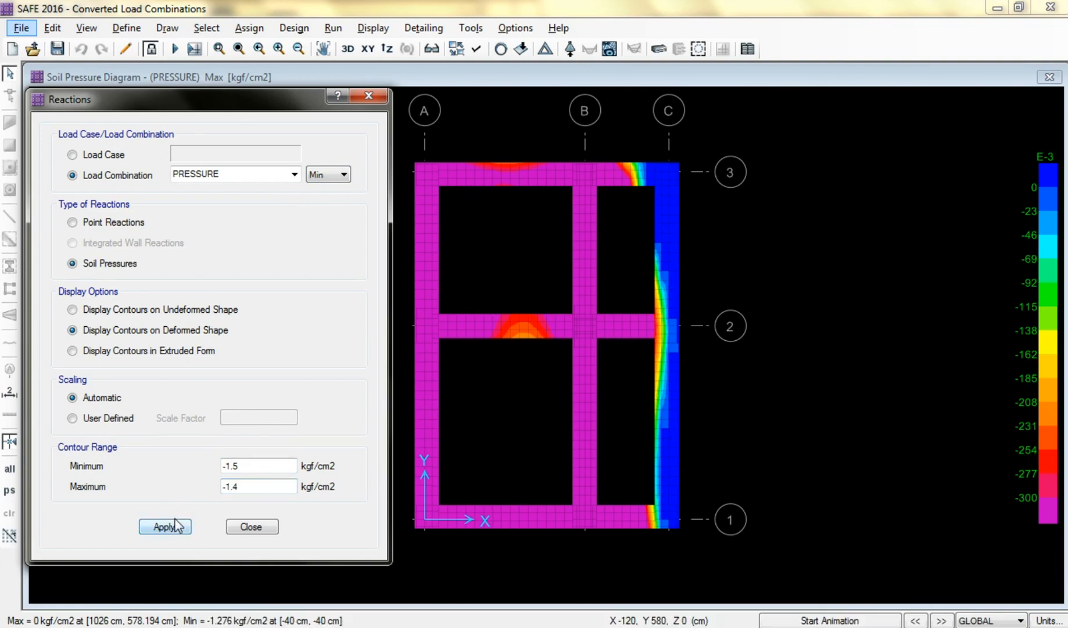
mouse_move(579, 403)
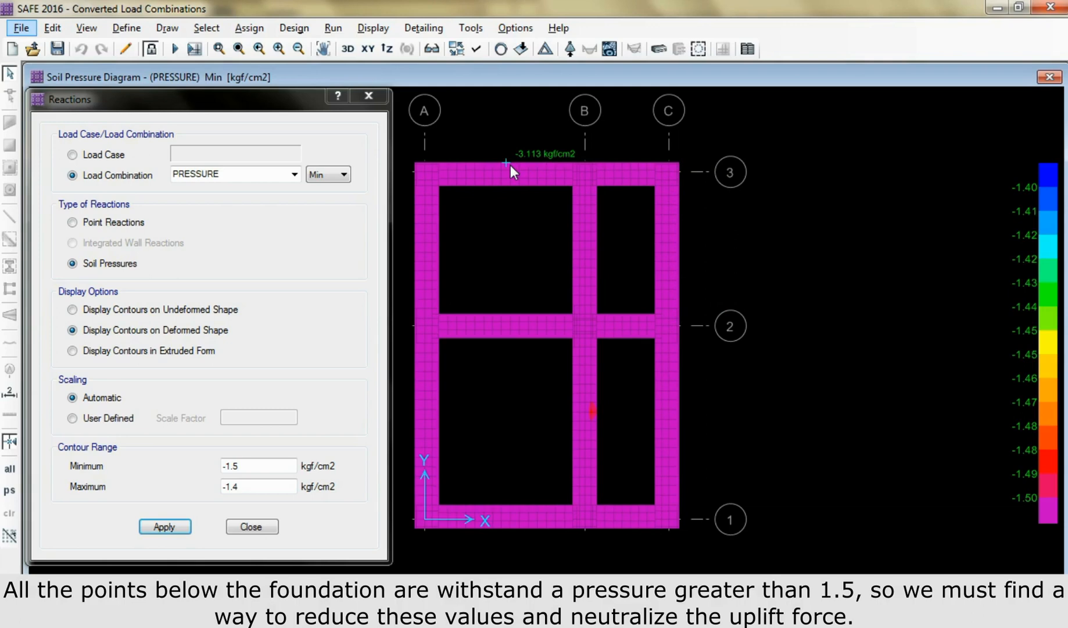
left_click(250, 526)
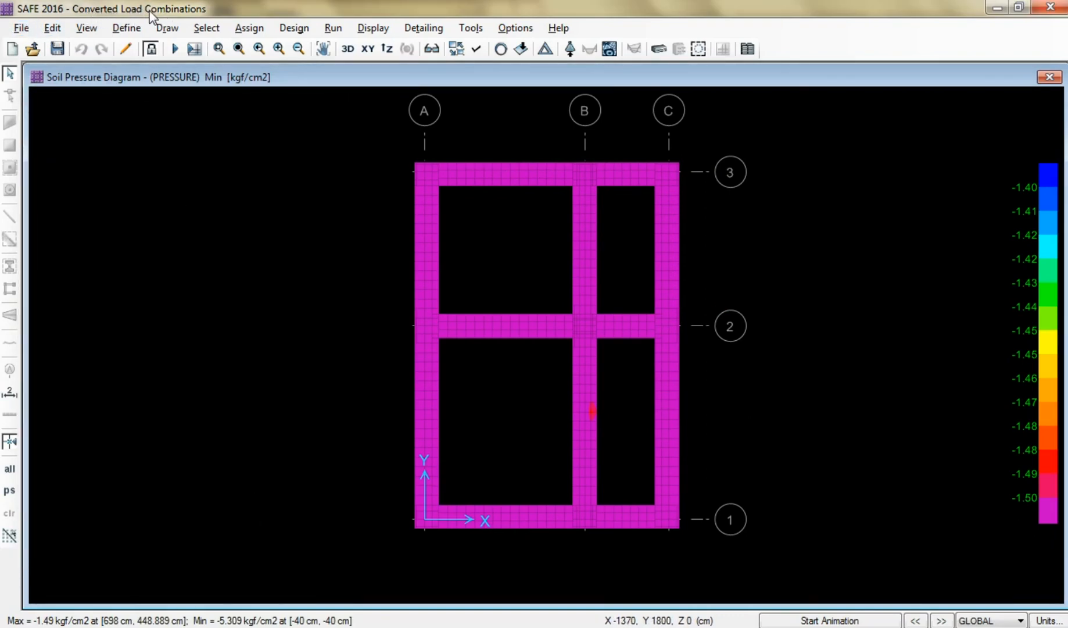
Step: Save a copy of the model under the file name Reduce Uplift Force in the safe folder
left_click(30, 29)
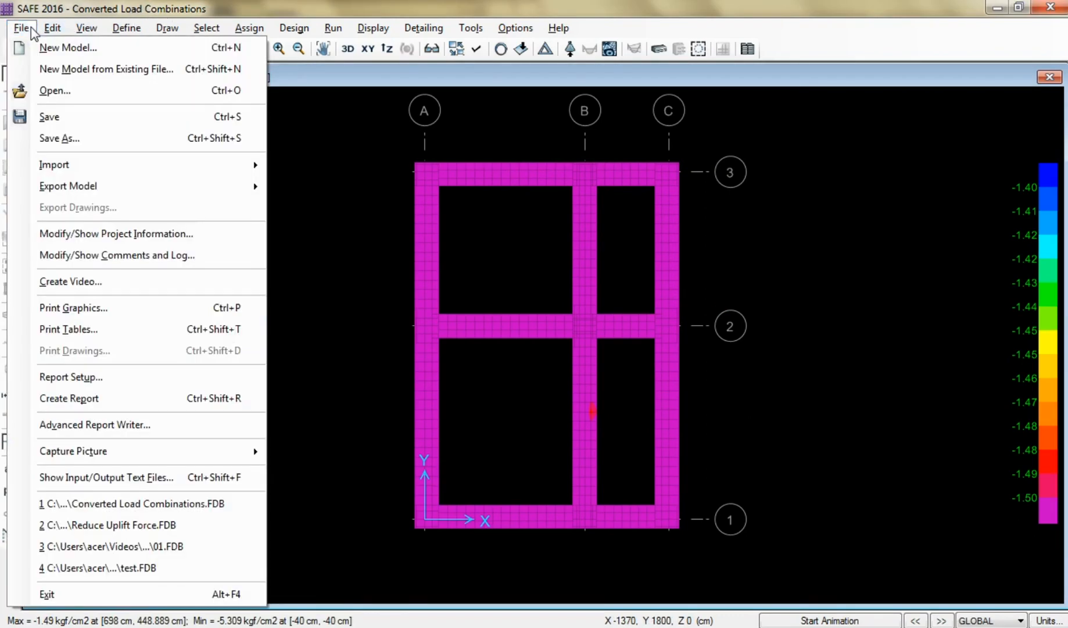
left_click(58, 139)
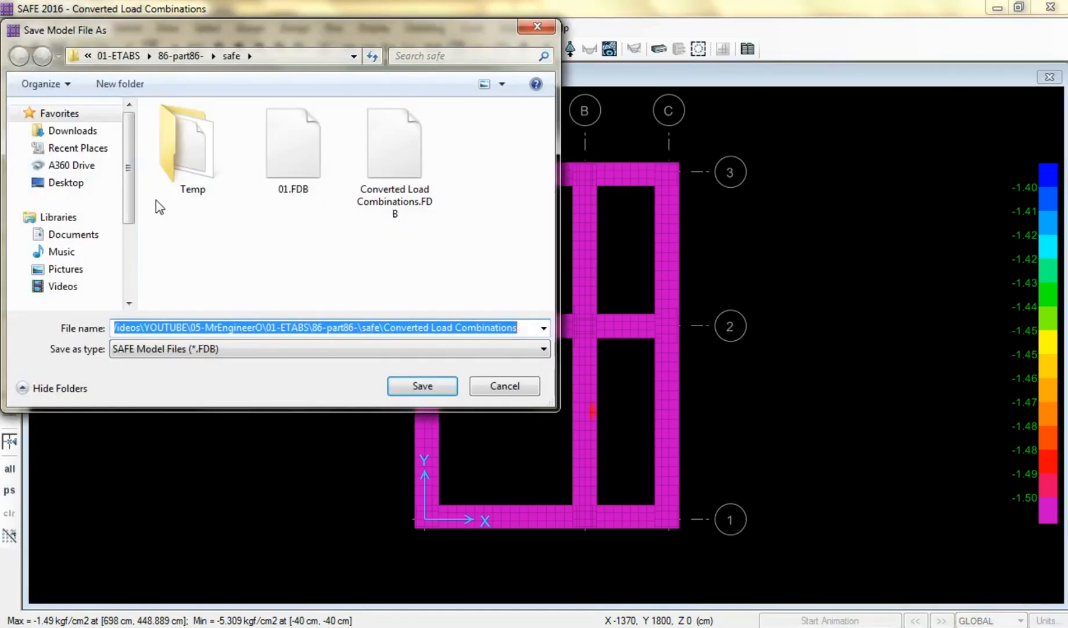
left_click(468, 327)
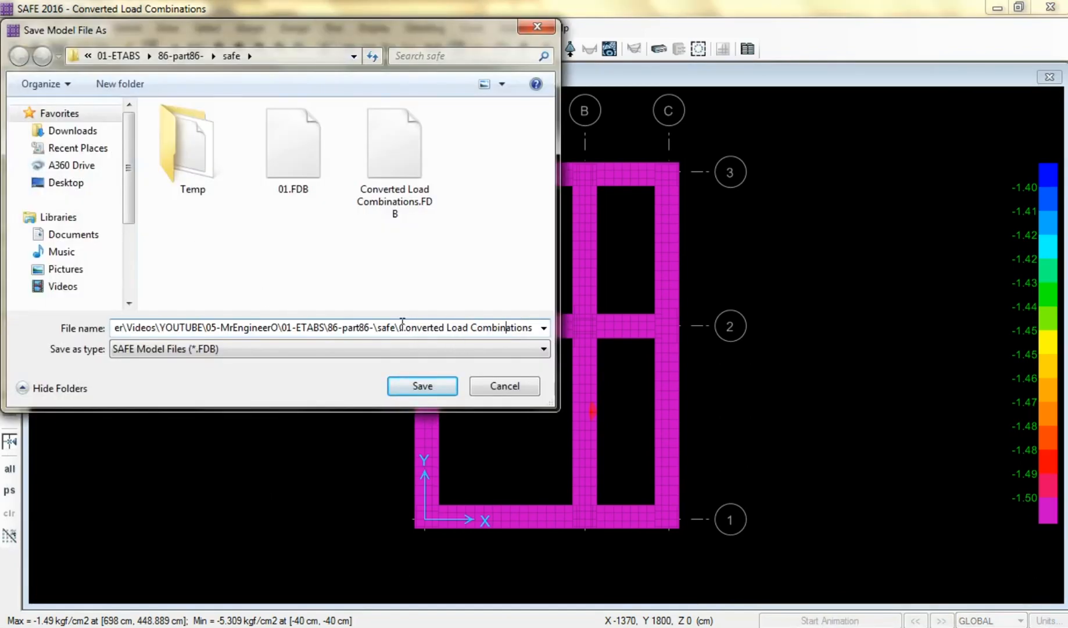
left_click_drag(401, 327, 573, 331)
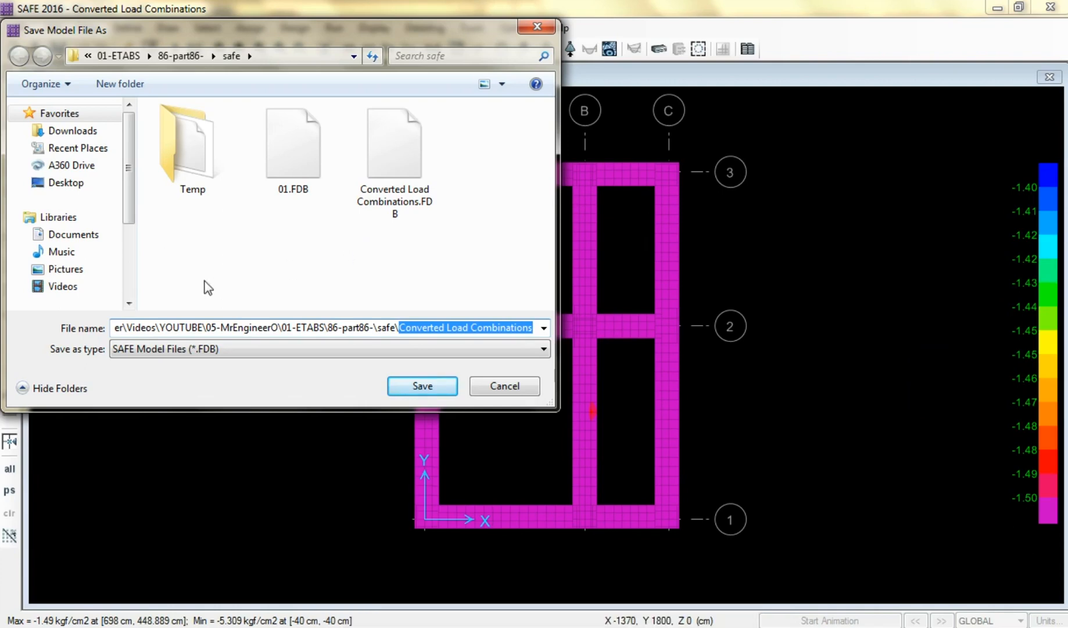
type("Redu")
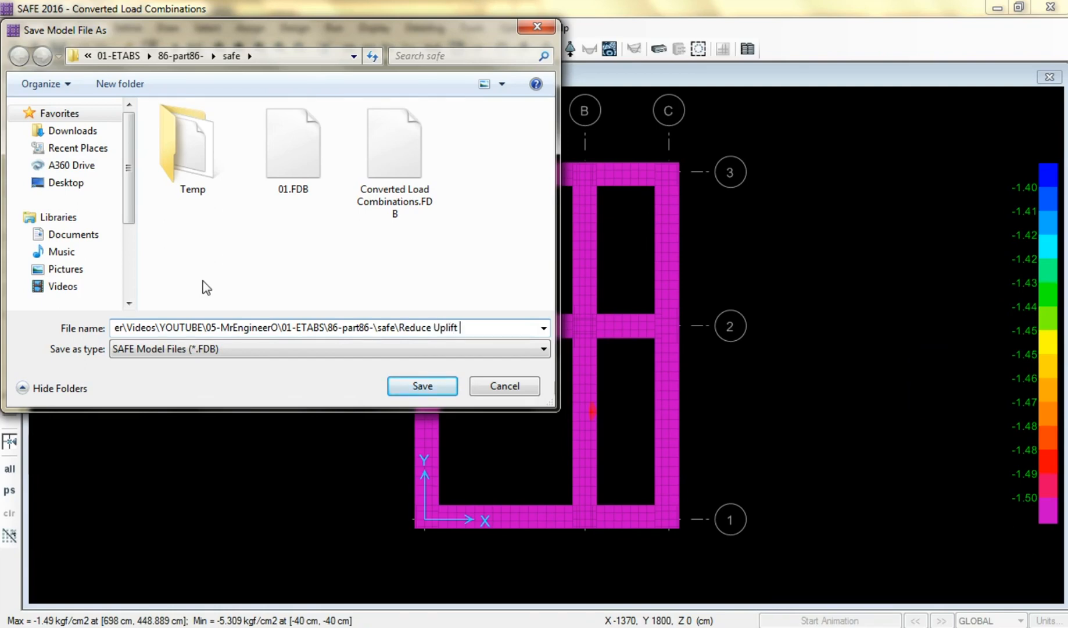
type("ce")
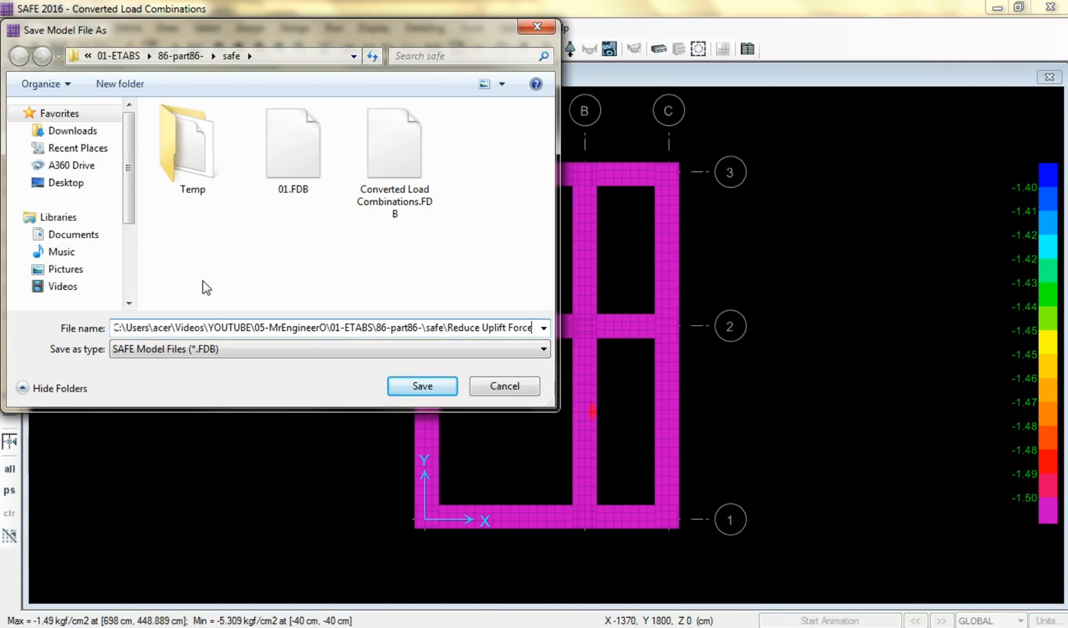
left_click(442, 387)
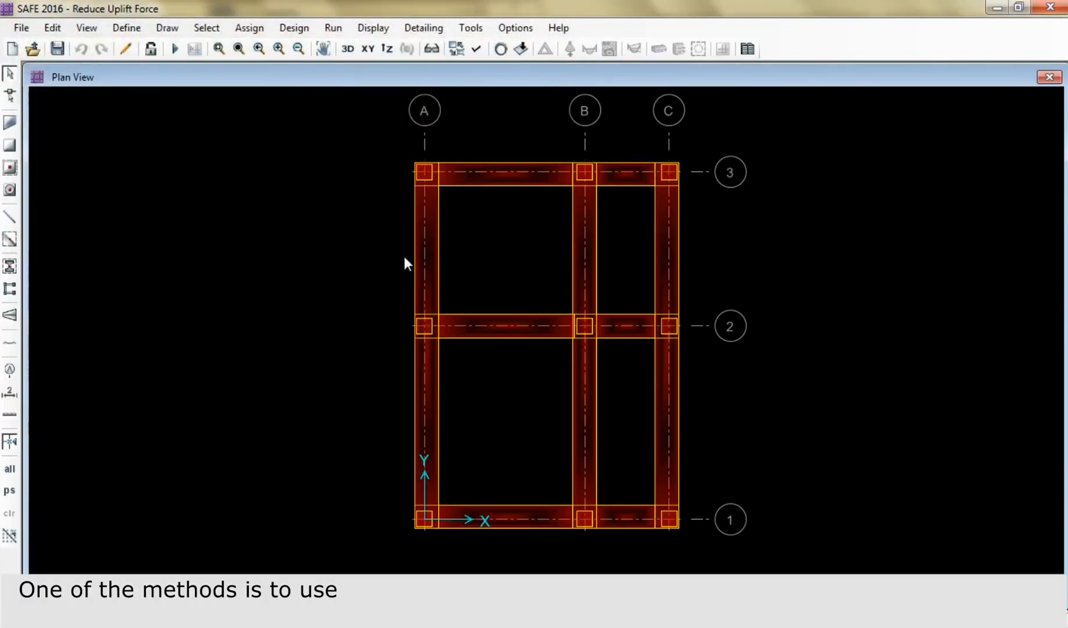
Step: Reshape the footing strips between grids A and B on lines 3 and 2 to fill both open bays down to line 1
left_click(9, 95)
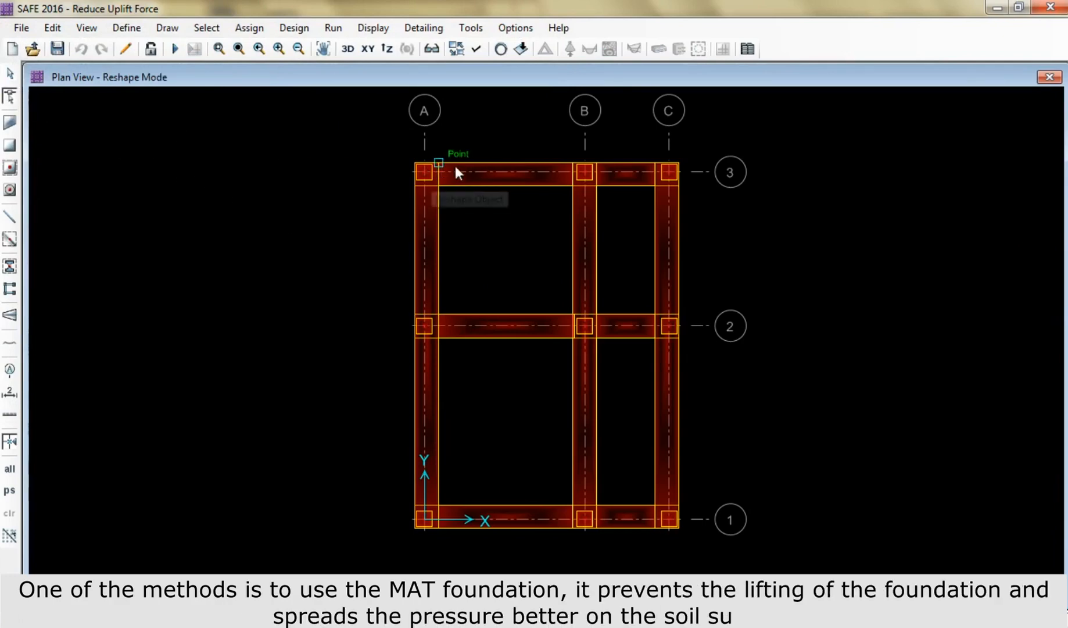
left_click(508, 175)
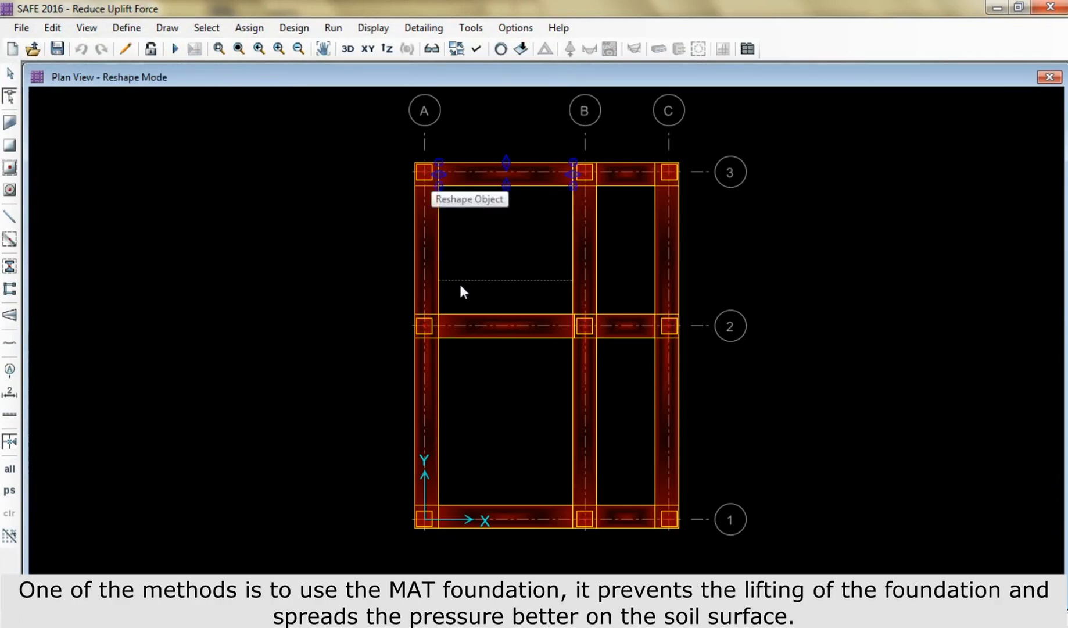
left_click_drag(444, 312, 445, 312)
left_click(486, 328)
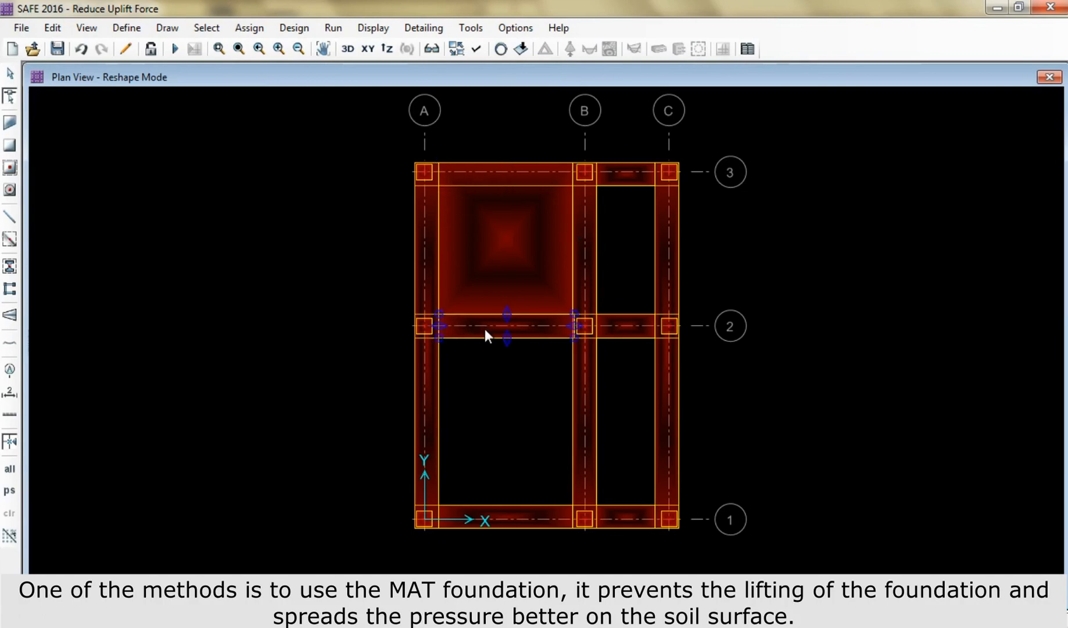
left_click_drag(503, 340, 443, 502)
Step: Reshape the footing strips between grids B and C on lines 3 and 2 to fill both open bays, completing the mat foundation
left_click(632, 177)
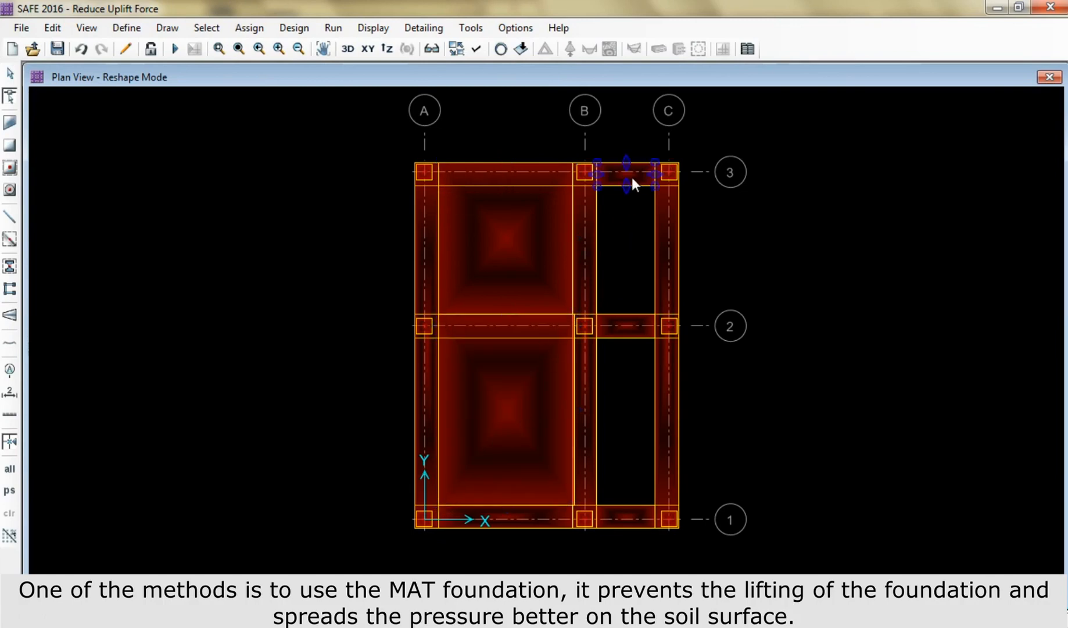
scroll(605, 219, "up", 2)
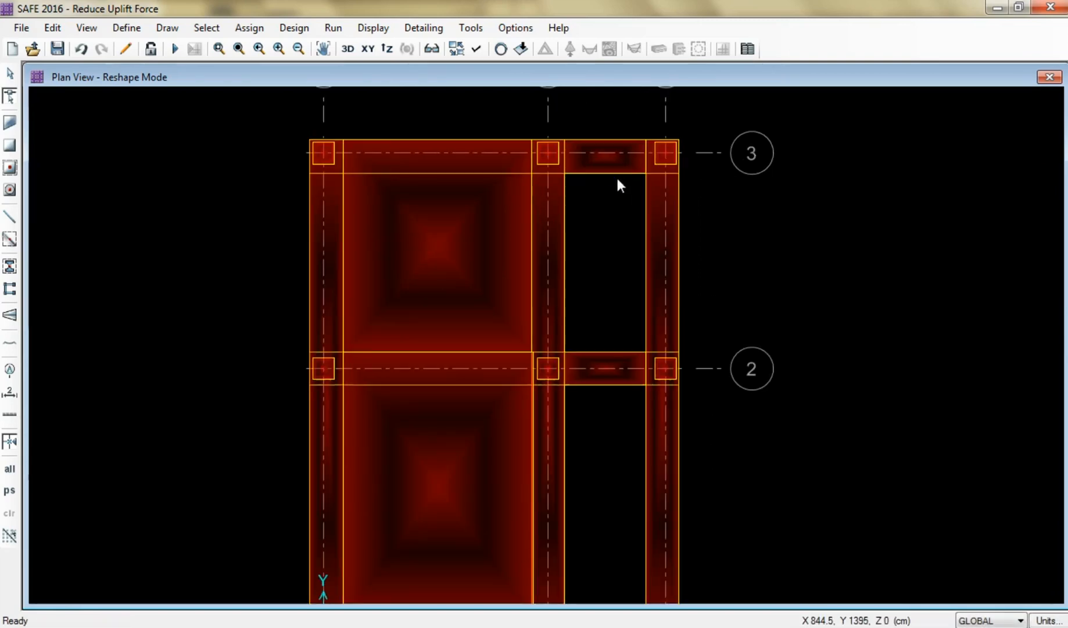
left_click(607, 169)
left_click_drag(603, 352, 603, 351)
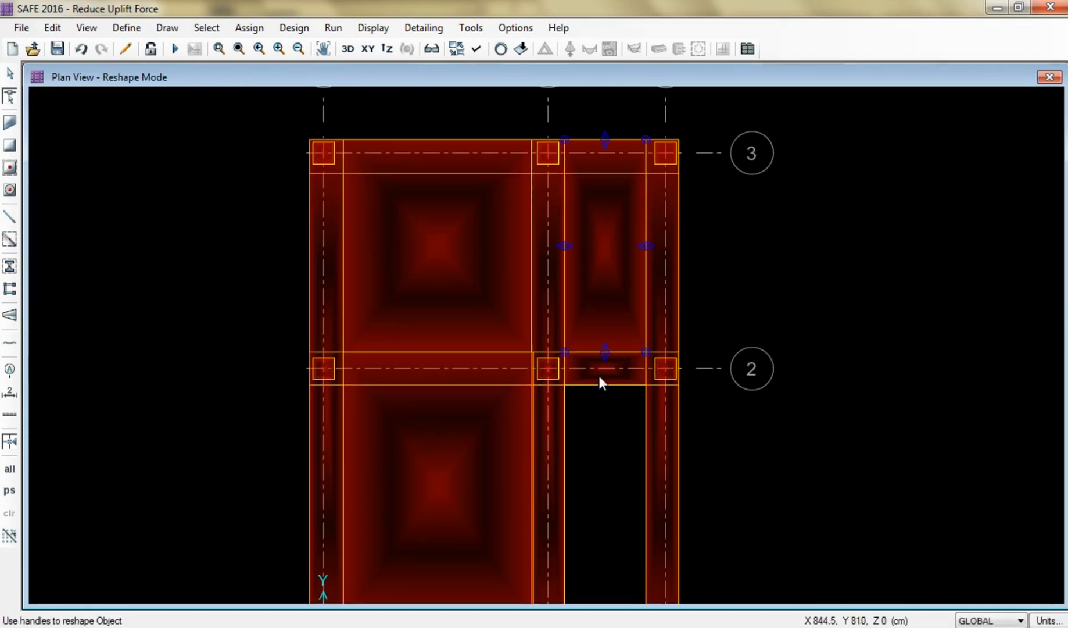
left_click(597, 375)
middle_click_drag(597, 367, 597, 307)
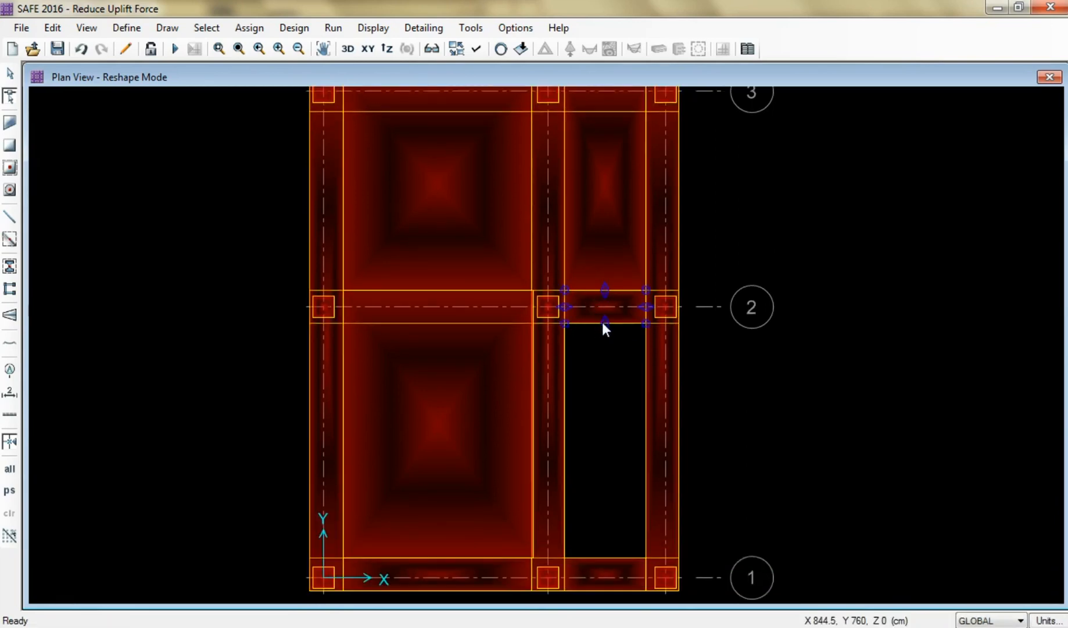
left_click_drag(603, 323, 600, 556)
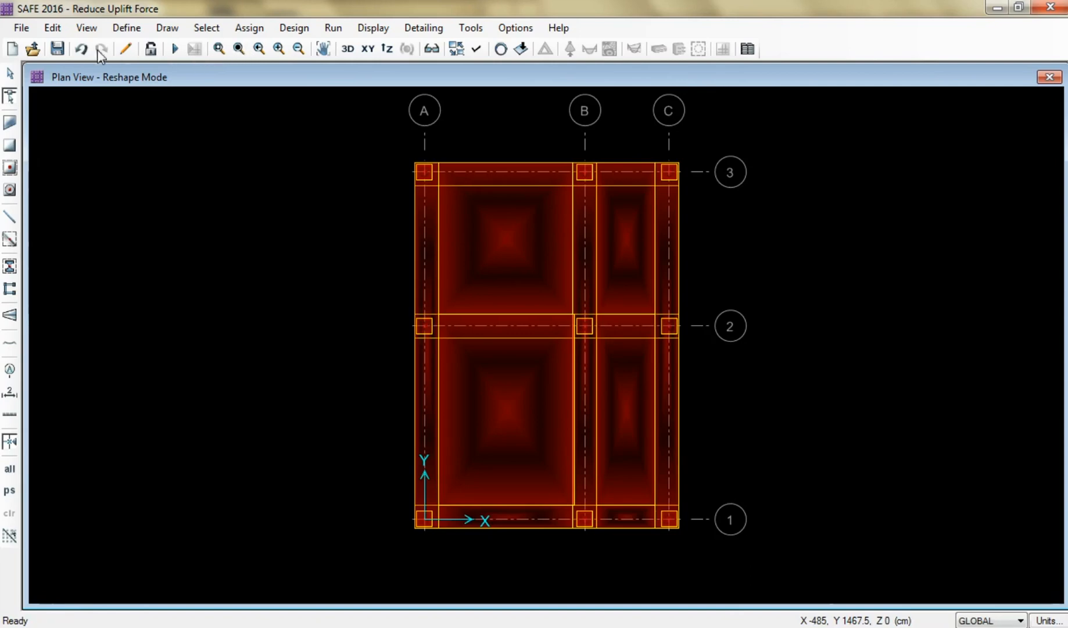
Step: Save the reshaped model and run the analysis after reviewing the Advanced Modeling Options
left_click(57, 49)
left_click(333, 28)
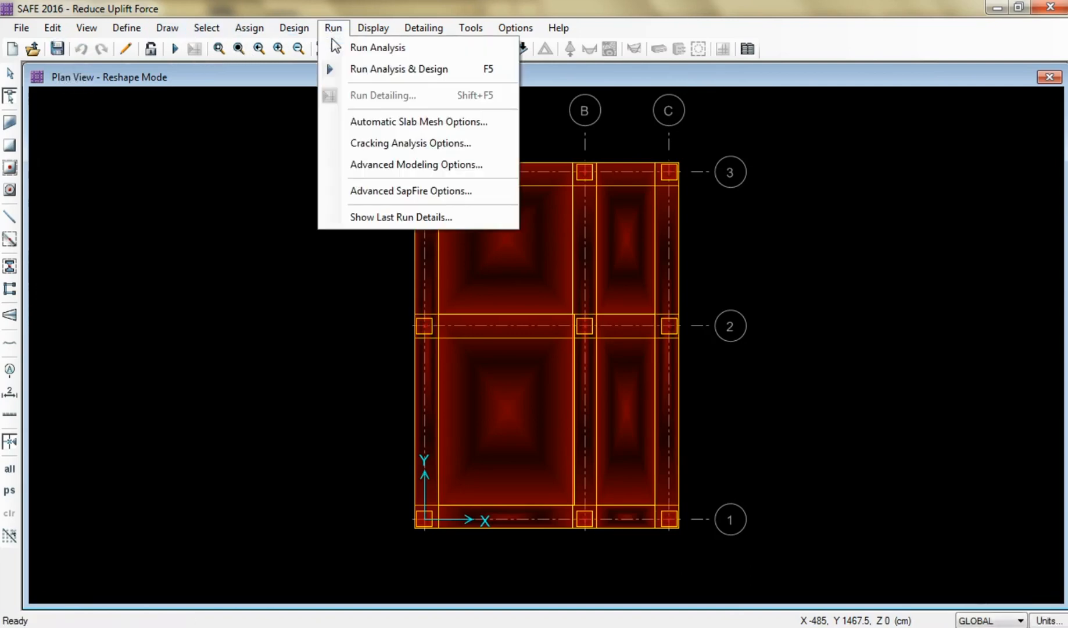
left_click(352, 165)
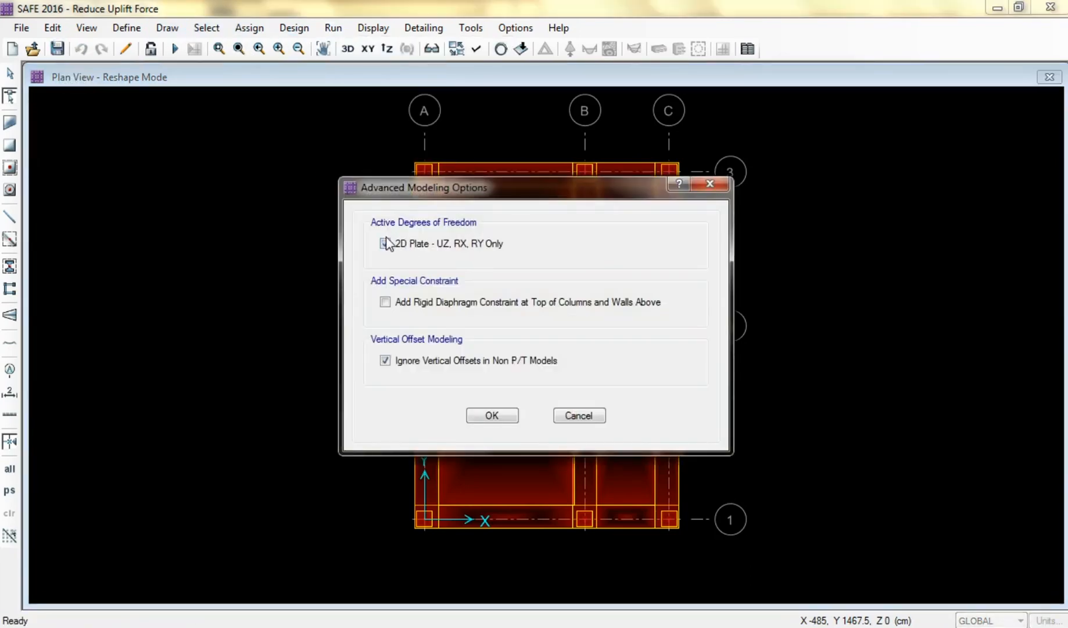
left_click(495, 409)
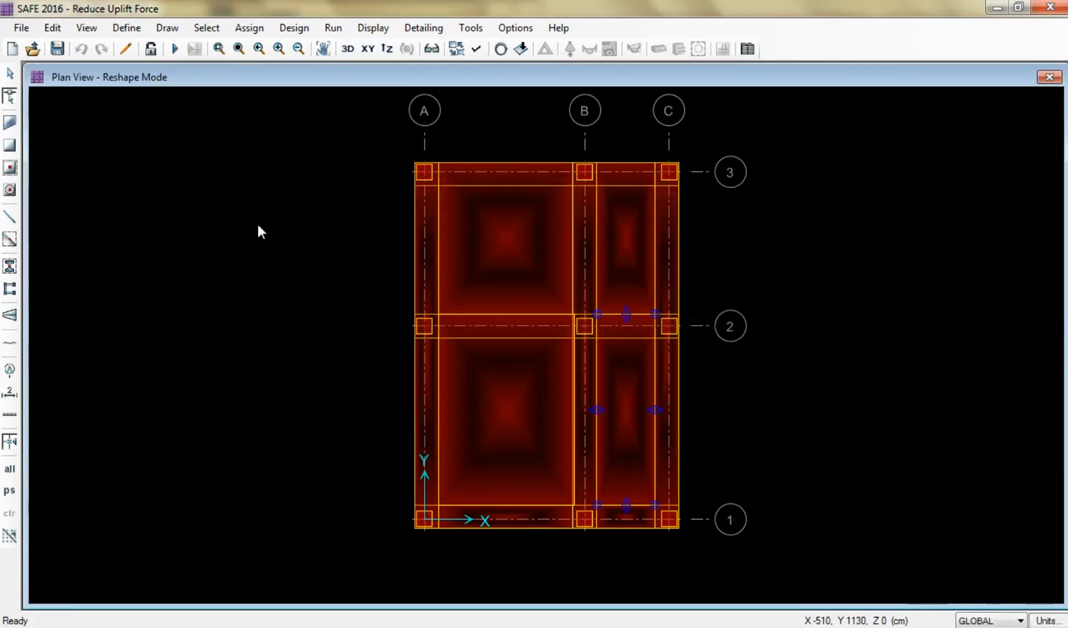
left_click(10, 74)
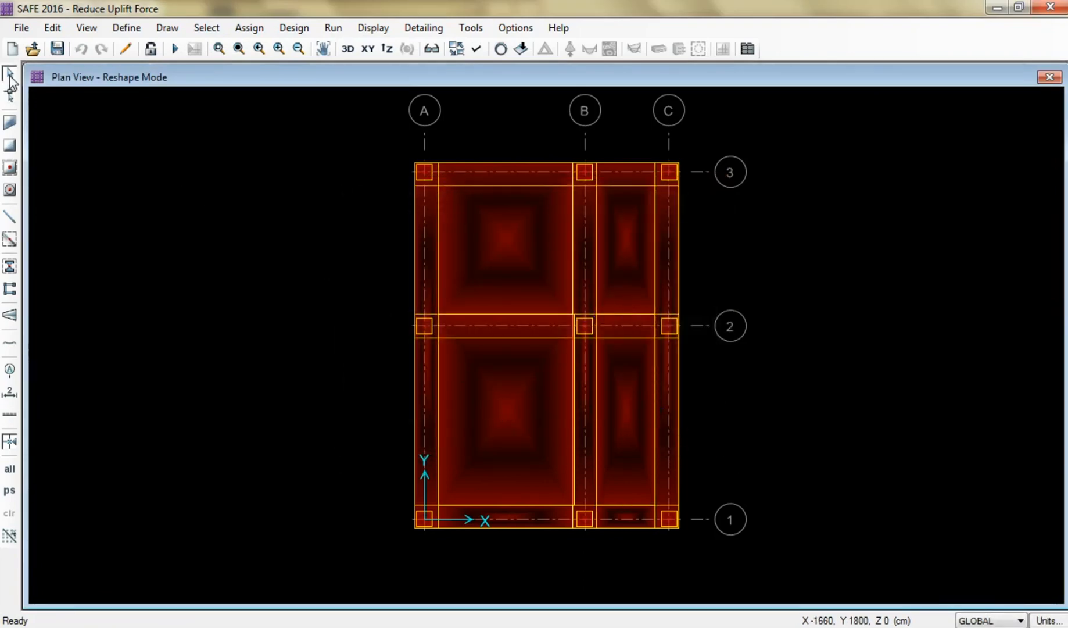
left_click(174, 51)
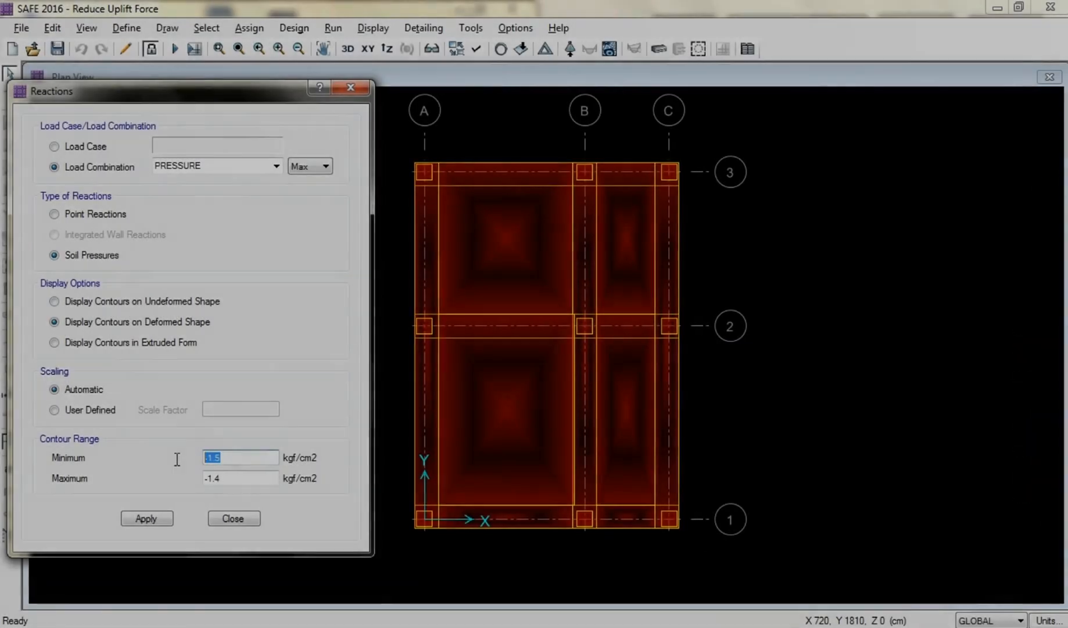
Step: Display the Max soil pressures of the PRESSURE combination on the mat with a contour range from -0.3 to 0 kgf/cm2
type("0.3")
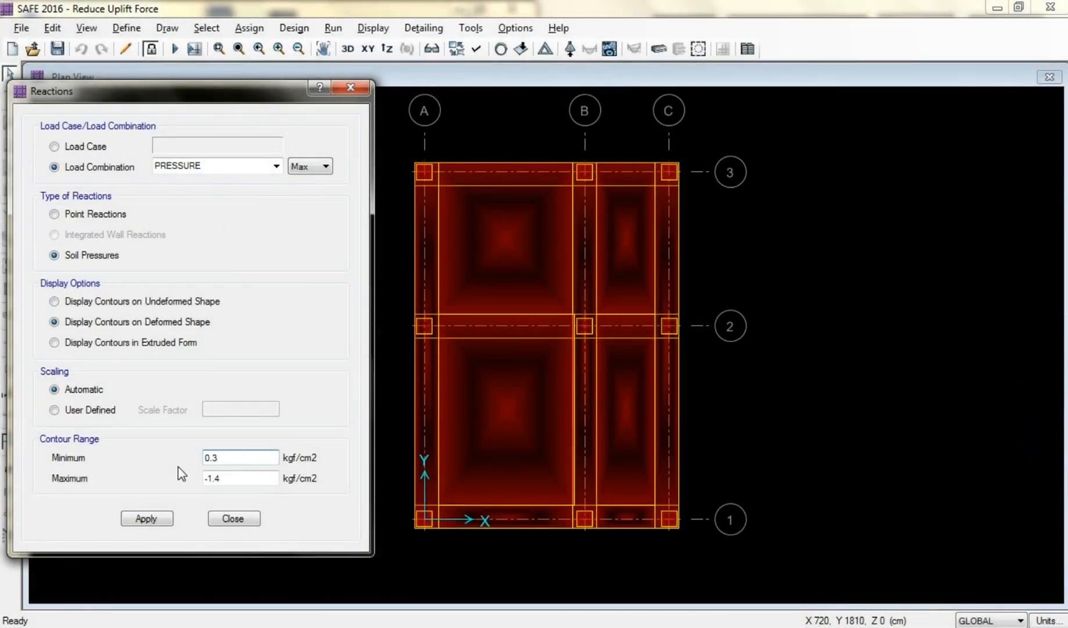
key("Home")
type("-")
left_click(156, 519)
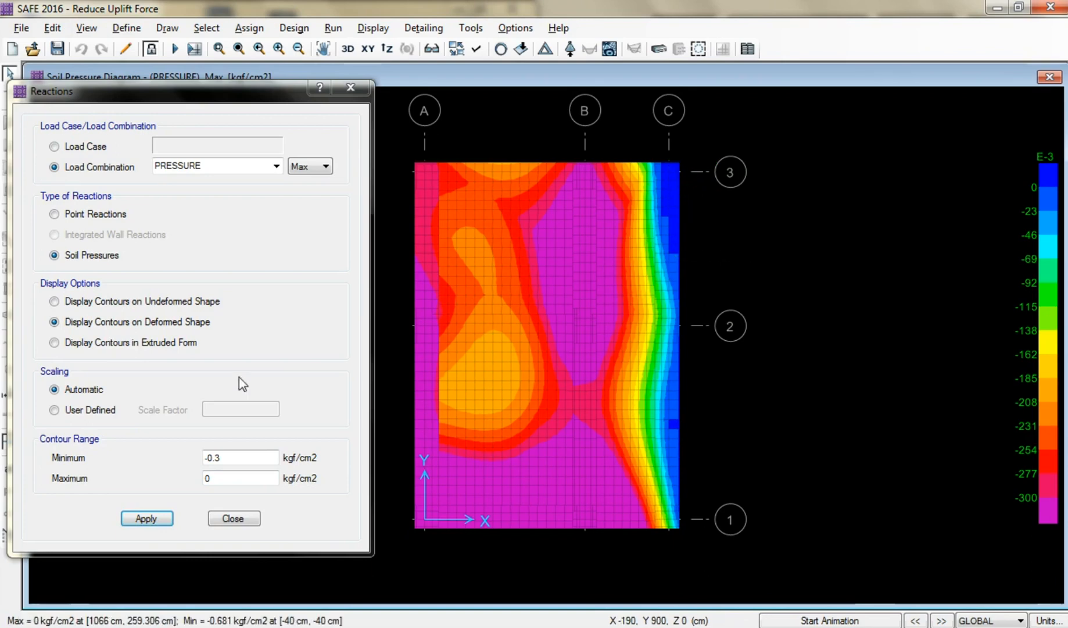
Step: Narrow the soil pressure contour range by setting its minimum to -0.2 and then -0.1 kgf/cm2
left_click(228, 458)
key("BackSpace")
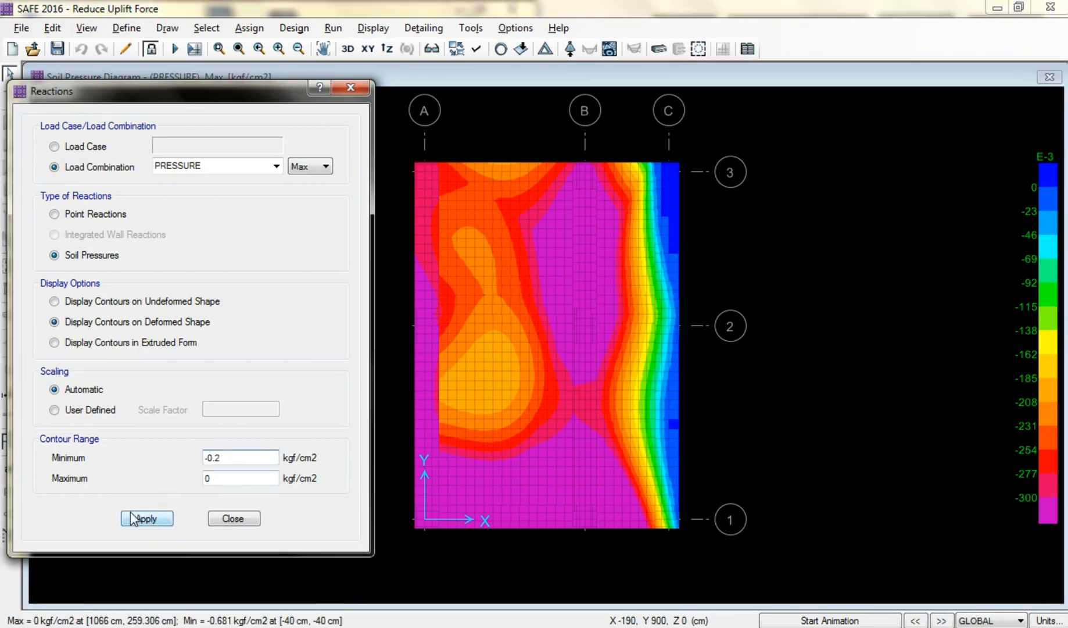
left_click(133, 518)
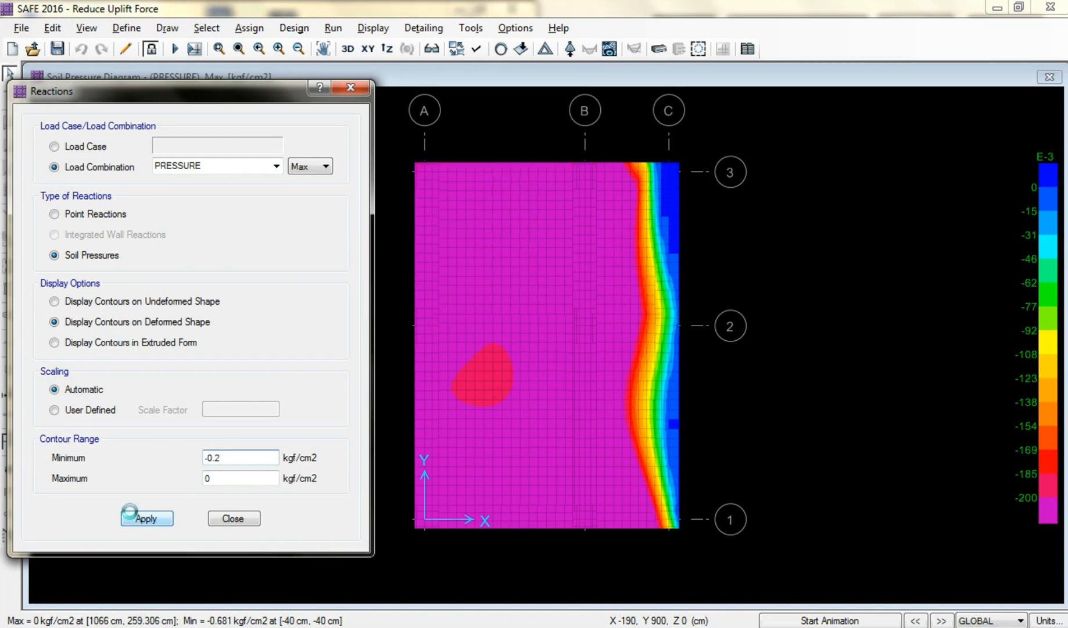
left_click(233, 458)
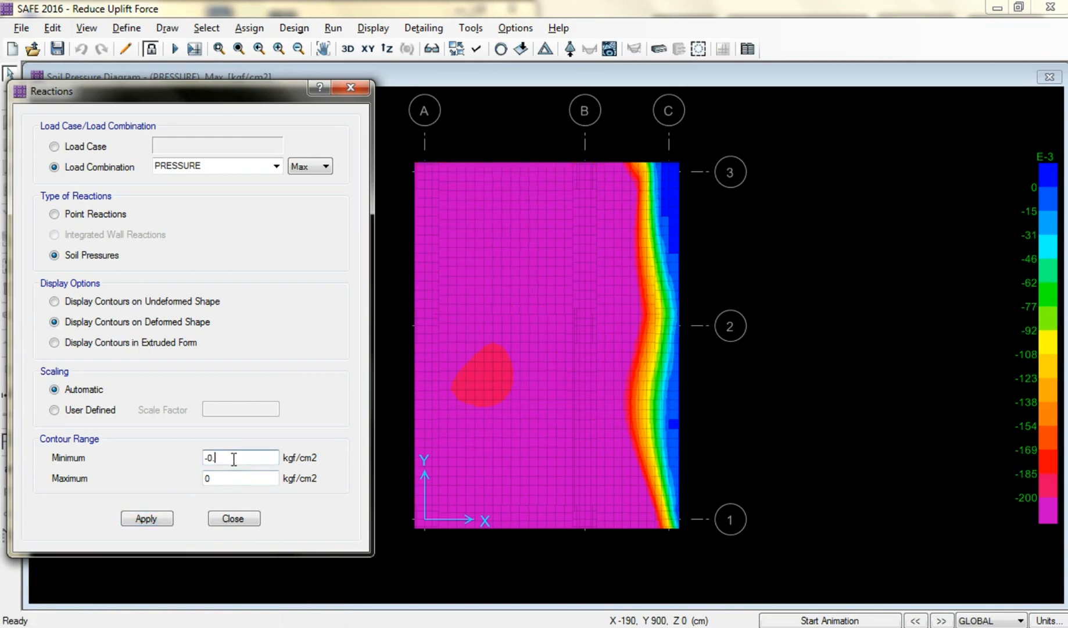
type("1")
left_click(169, 518)
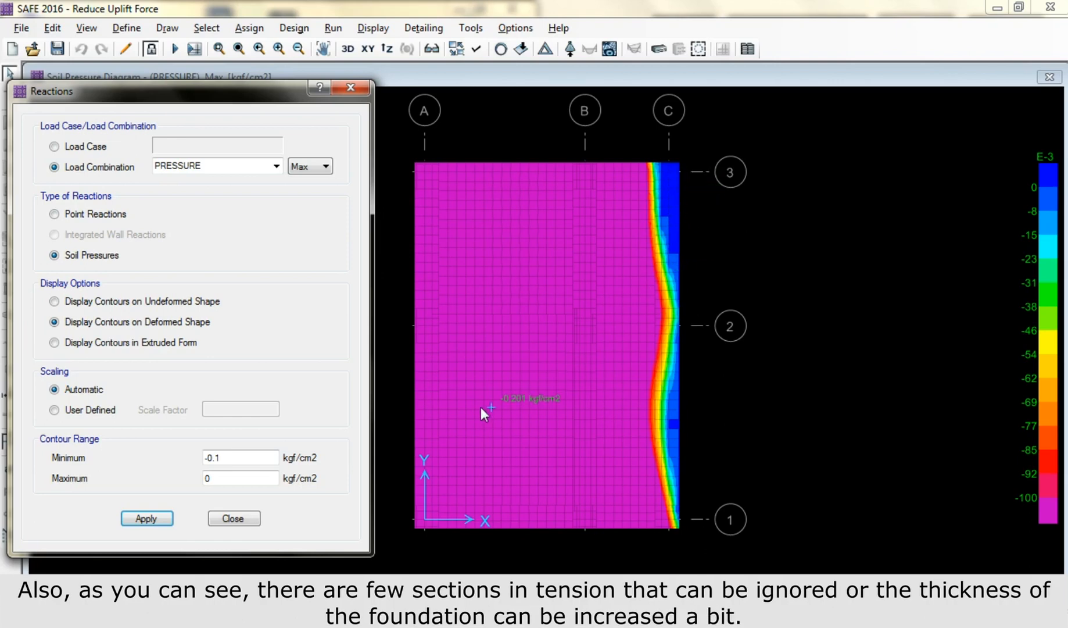
Step: Review the thickness of slab properties F80 and Stif80 without changes, and inspect the mat's soil pressures near grid line C
left_click(126, 28)
left_click(170, 69)
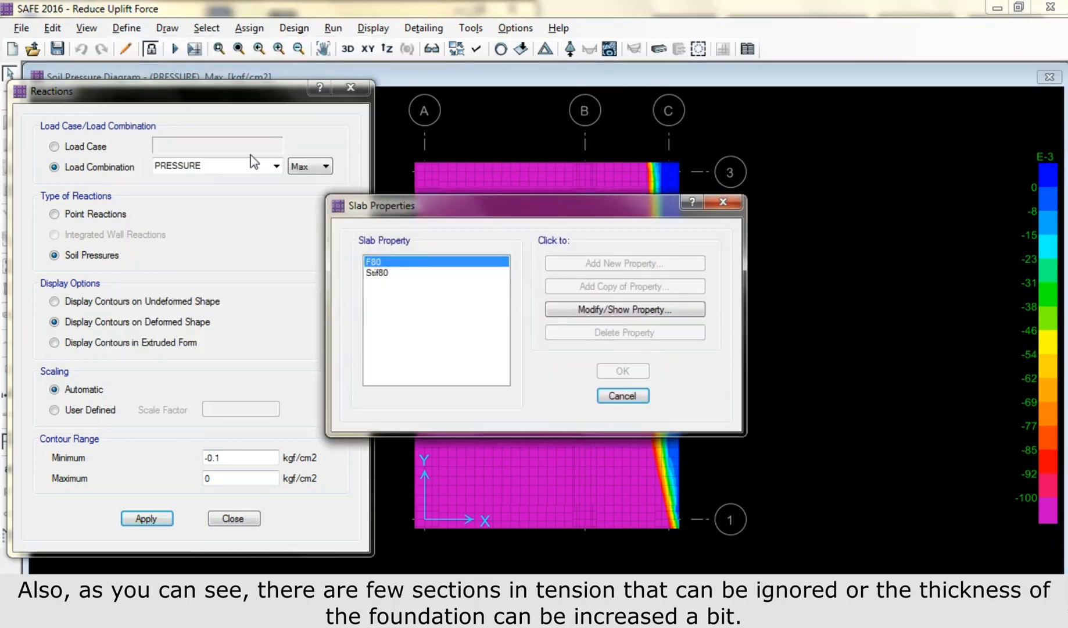
left_click_drag(423, 204, 490, 231)
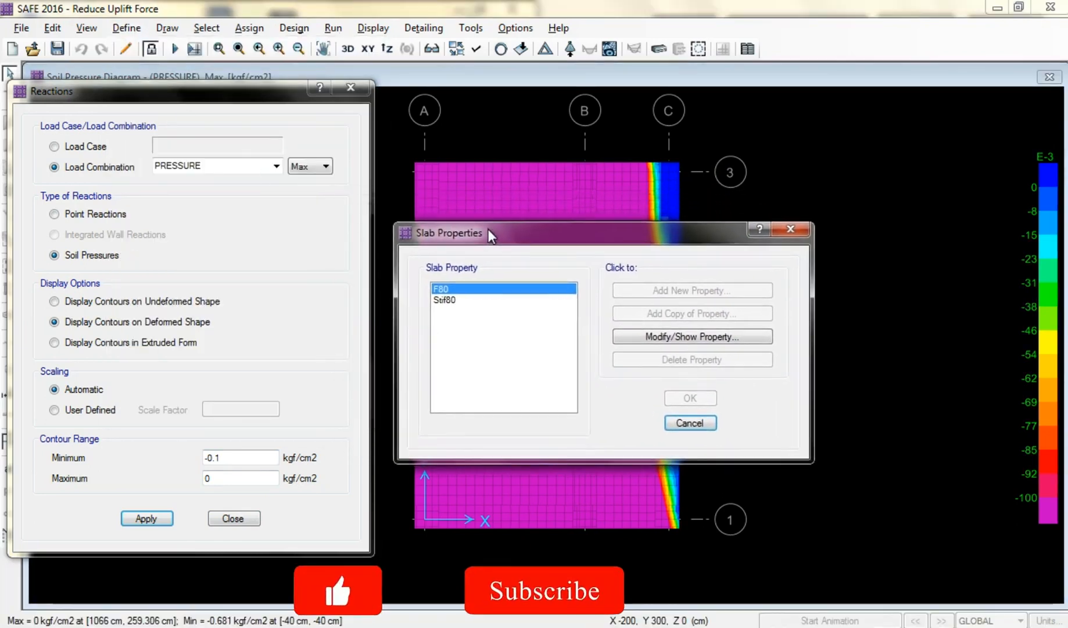
double_click(443, 289)
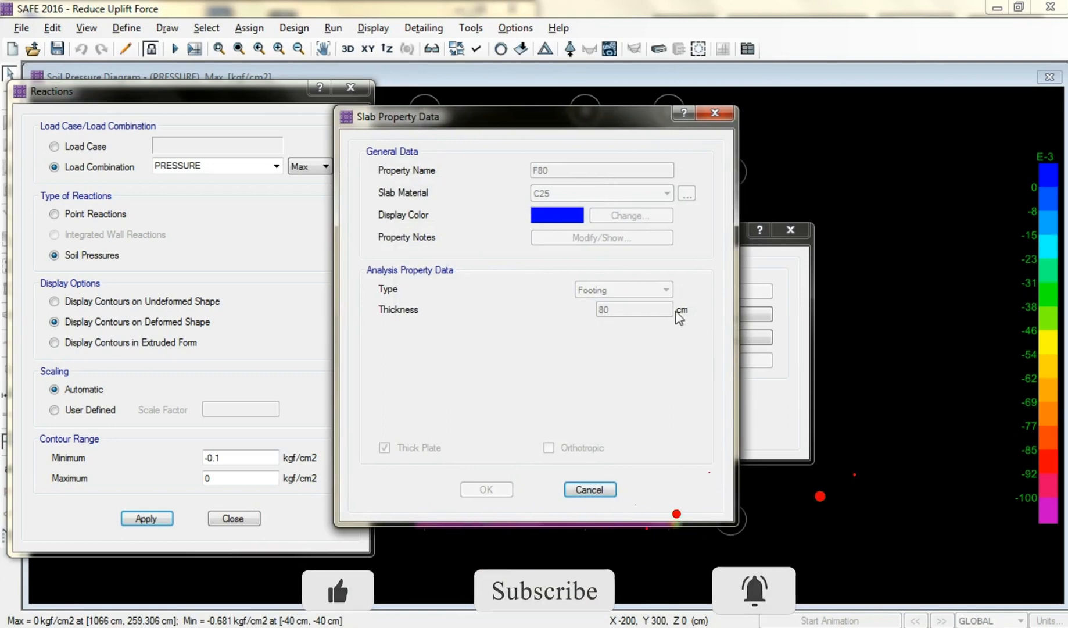
left_click(588, 489)
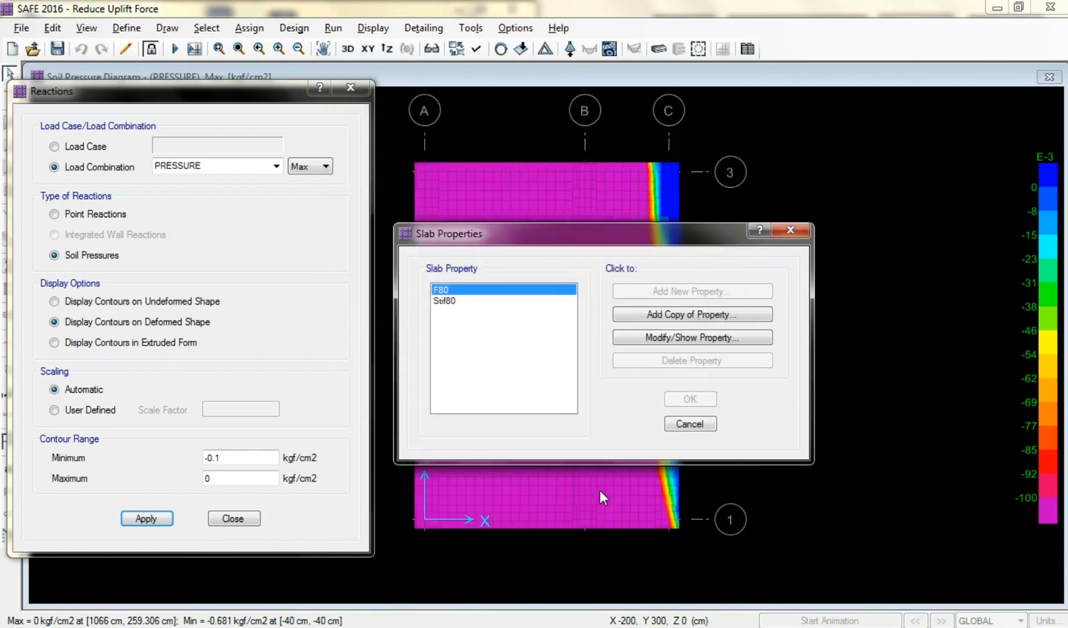
double_click(444, 301)
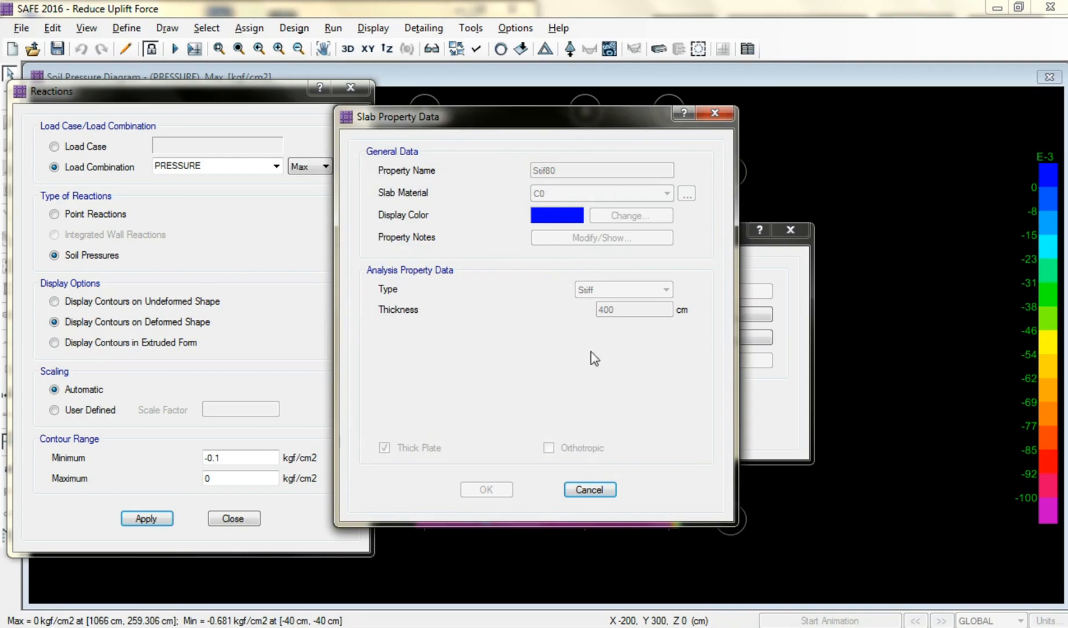
left_click(592, 490)
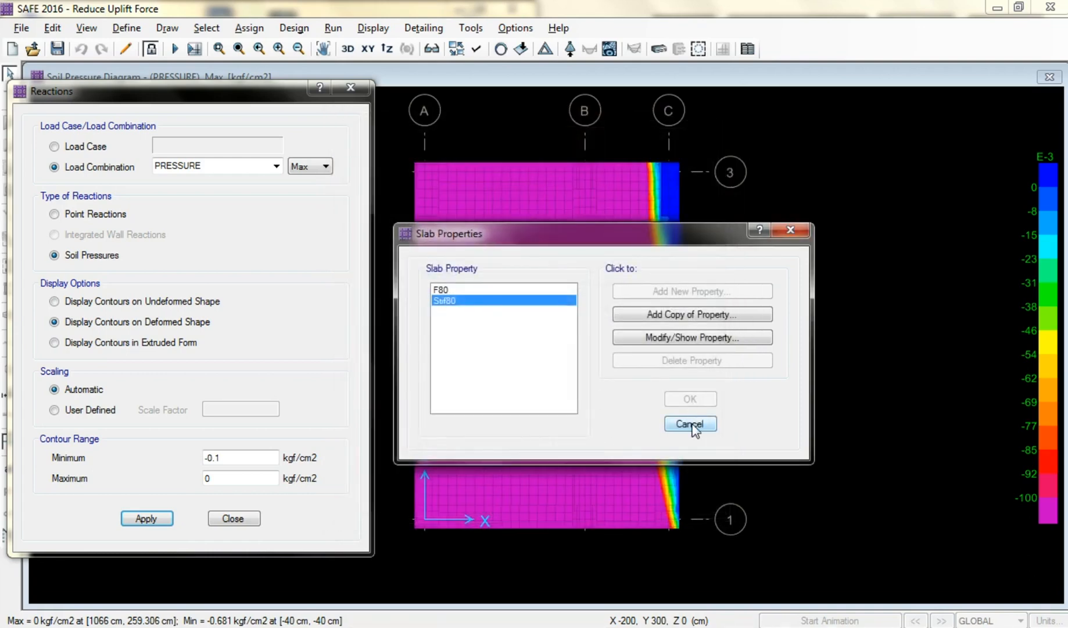
left_click(691, 424)
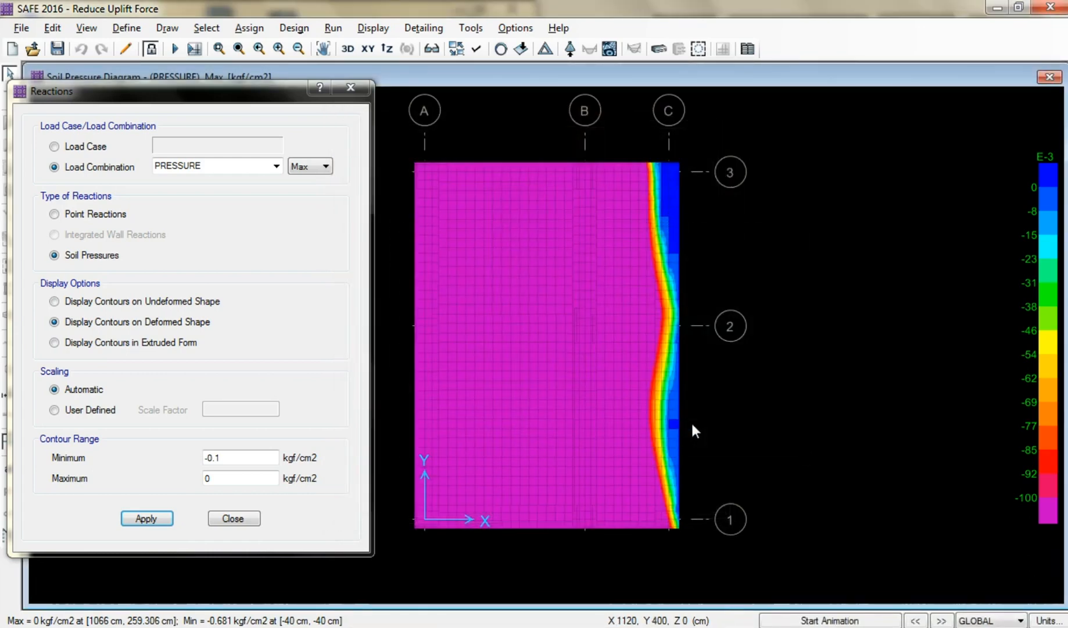
mouse_move(673, 423)
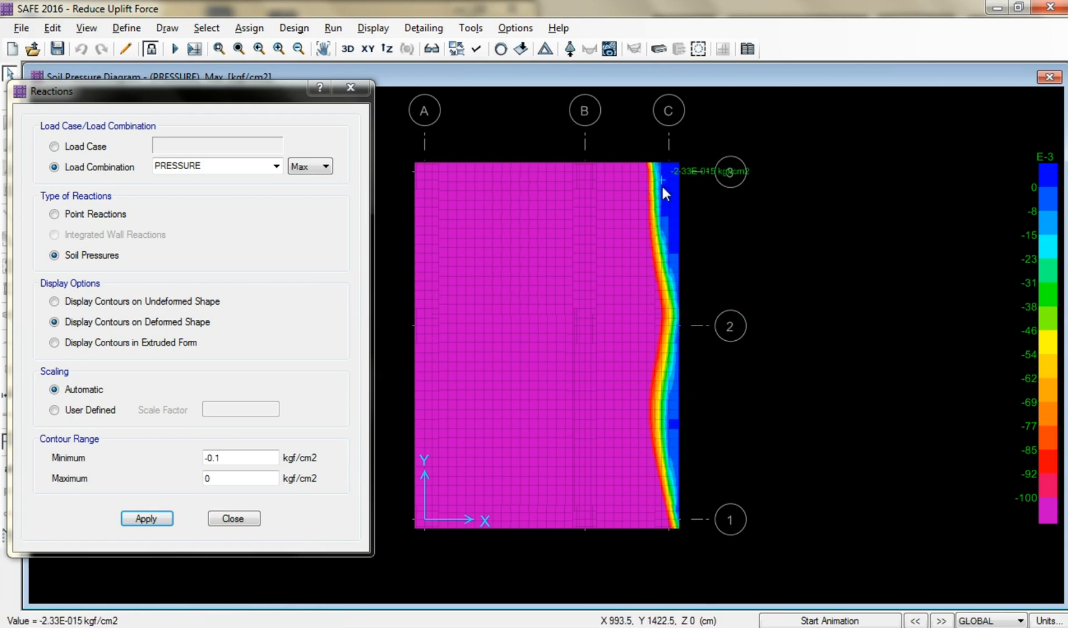
left_click(232, 519)
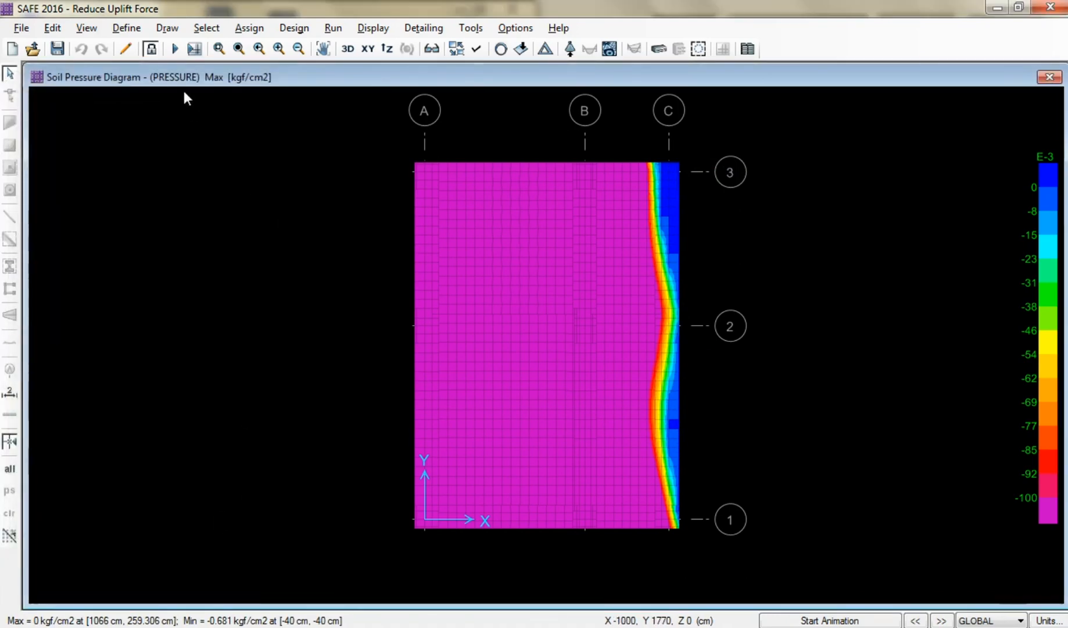
Step: Unlock the model, rename the F80 footing slab property to F100, and update its thickness
left_click(152, 49)
left_click(573, 386)
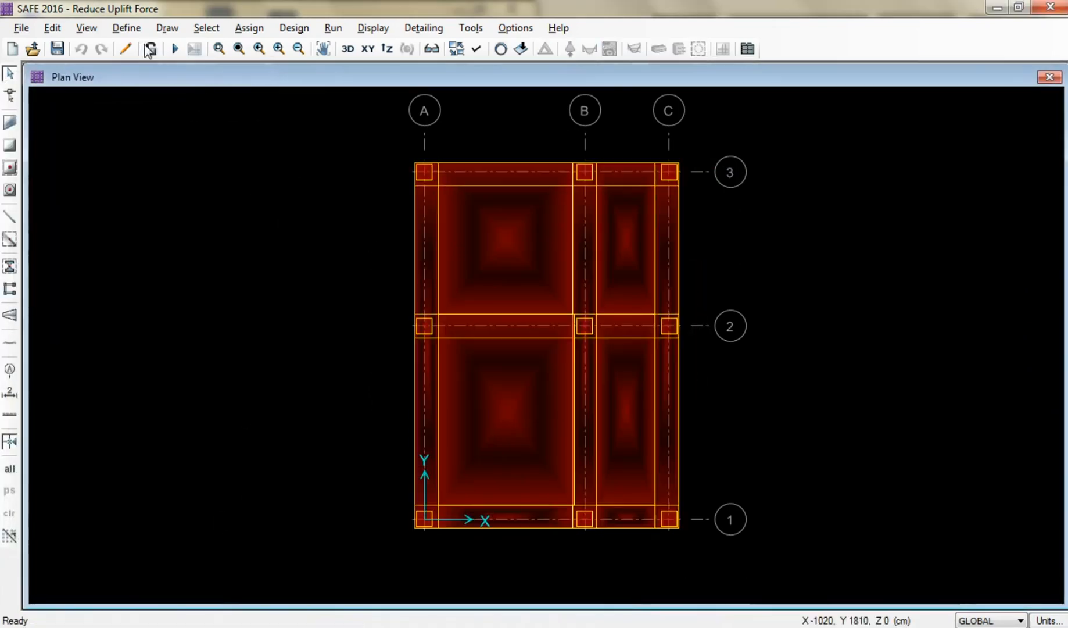
left_click(126, 28)
left_click(170, 68)
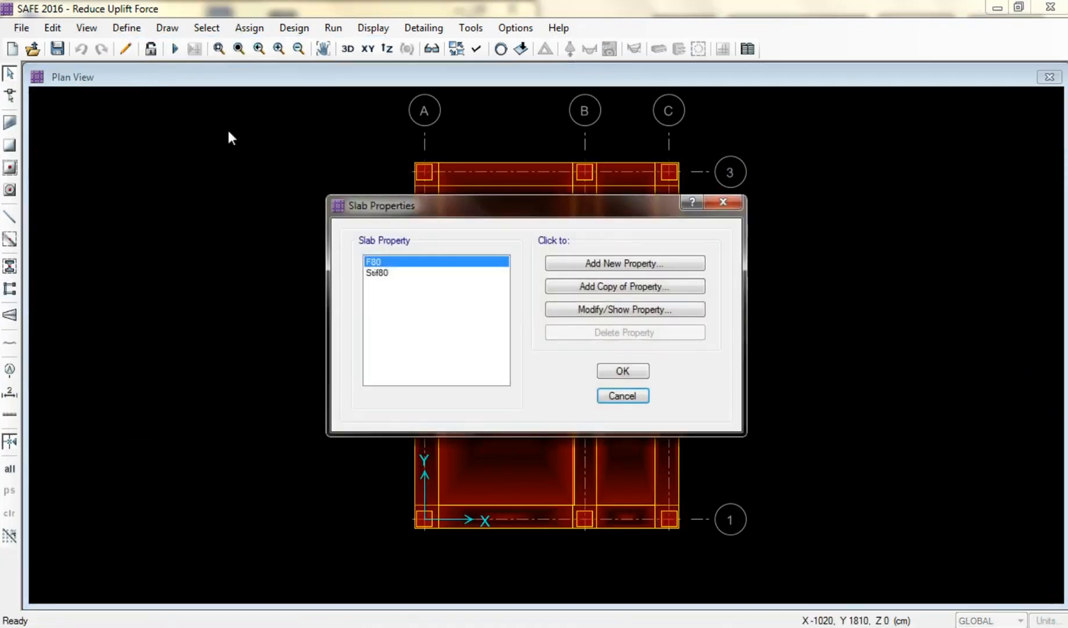
double_click(377, 266)
left_click(552, 171)
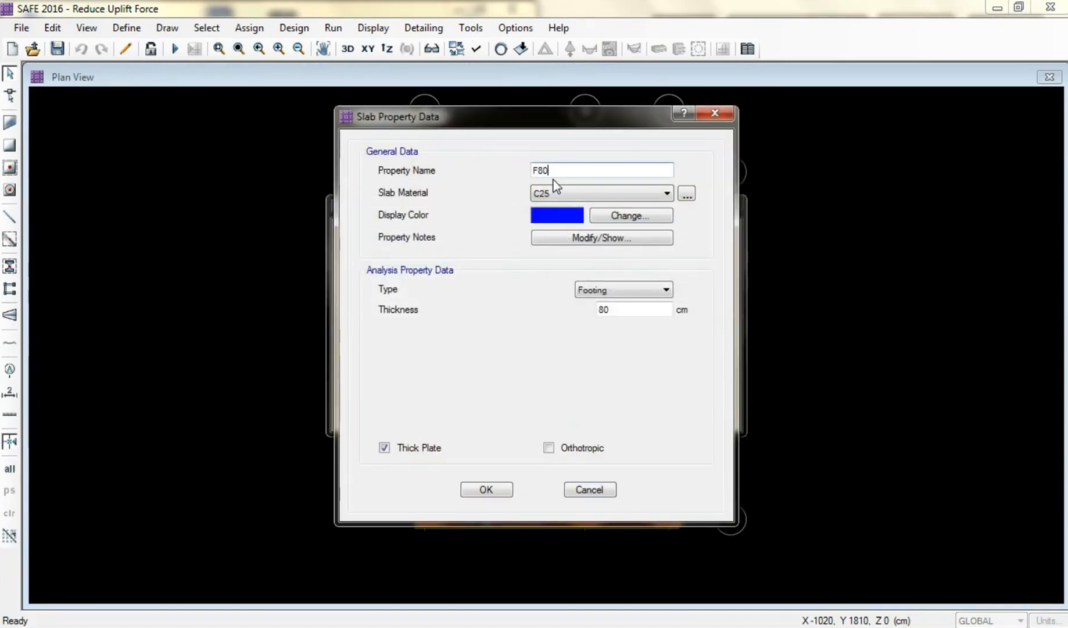
key("BackSpace")
key("BackSpace")
type("1000")
key("BackSpace")
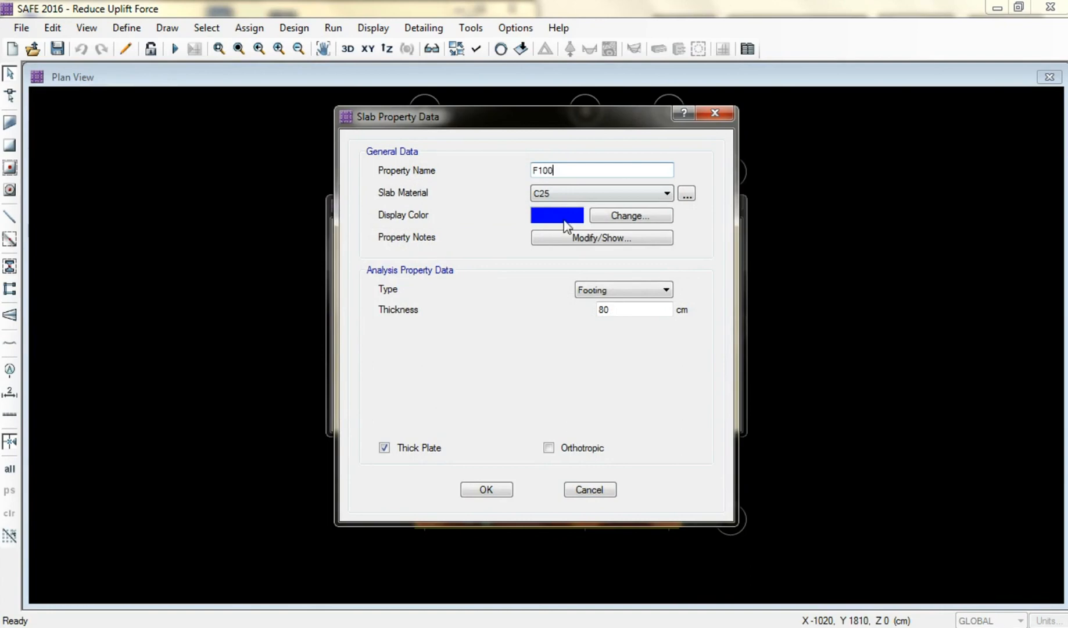
double_click(607, 310)
left_click(488, 488)
Step: Revise the name of the Stif80 slab property and set its thickness to 100*5 cm
double_click(406, 278)
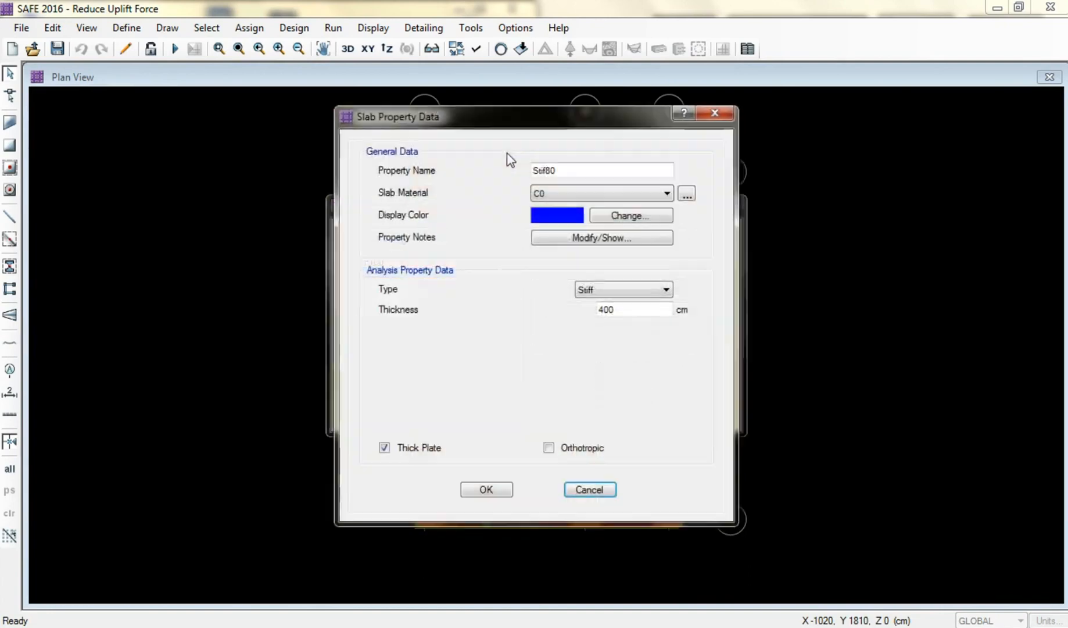
left_click(565, 169)
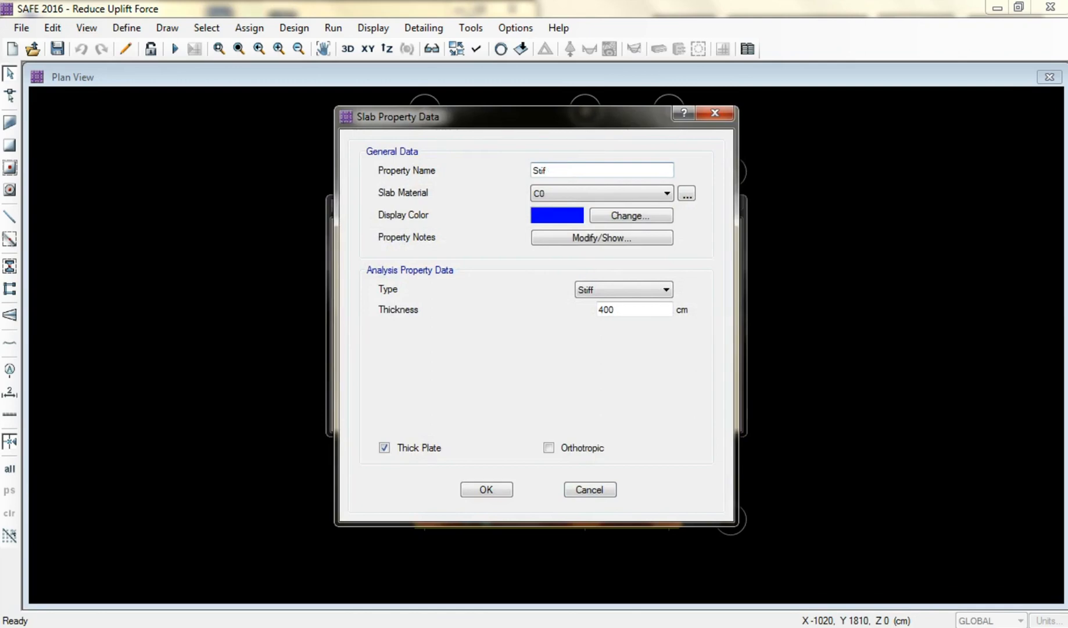
double_click(616, 309)
type("100*5.")
left_click(488, 489)
left_click(612, 375)
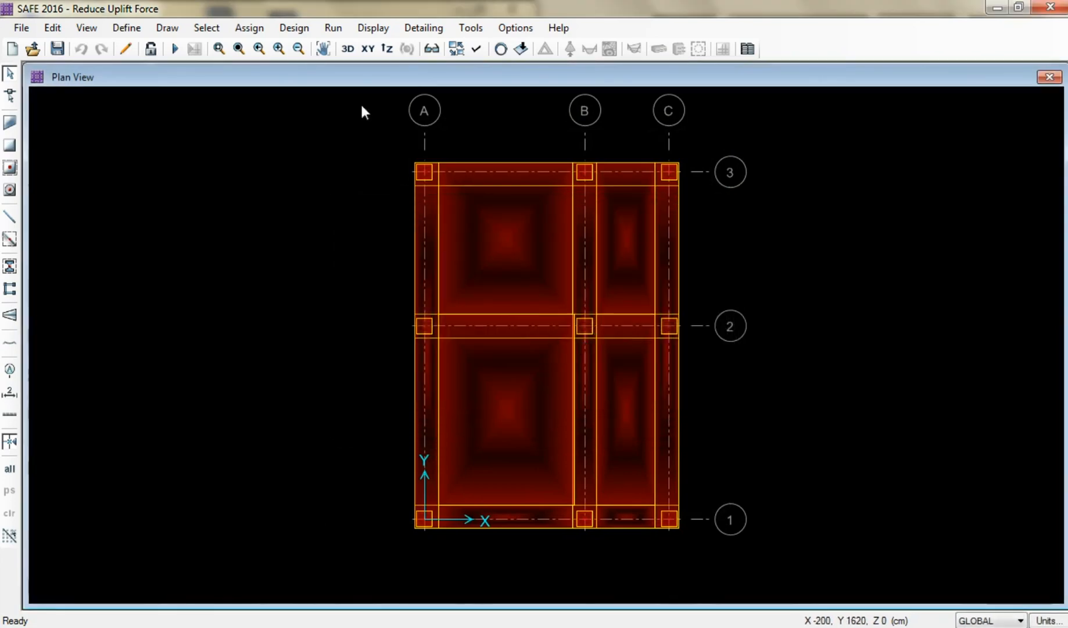
Step: Enable 2D Plate - UZ, RX, RY Only in the Advanced Modeling Options and run the analysis
left_click(334, 28)
left_click(360, 162)
left_click(386, 244)
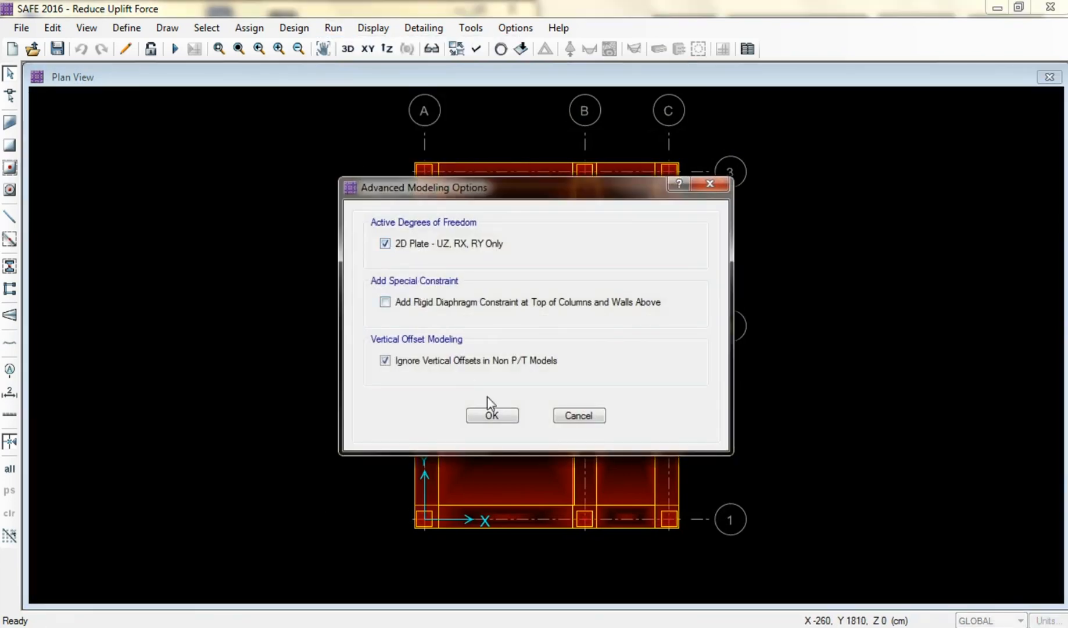
left_click(492, 416)
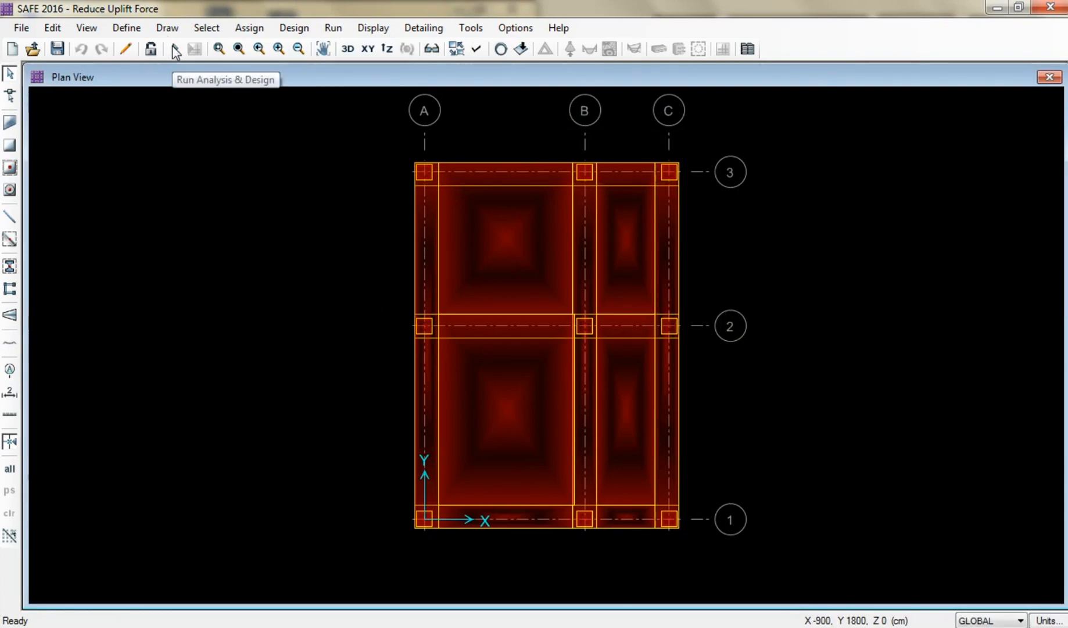
left_click(173, 47)
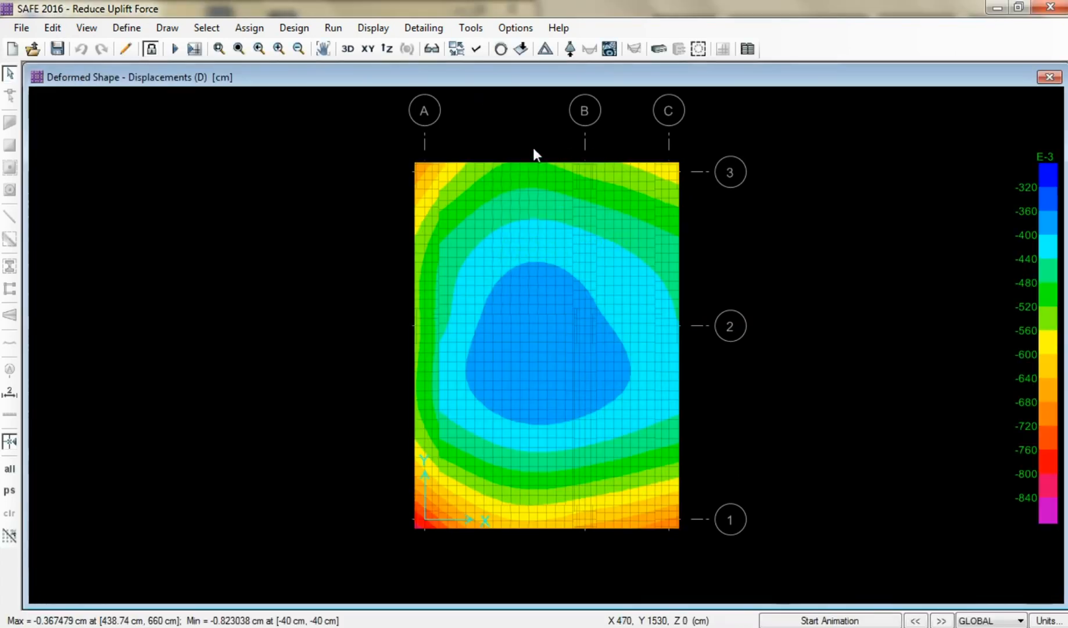
Step: Display the Max soil pressures of the PRESSURE combination with a contour range from -0.1 to 0 kgf/cm2
left_click(571, 50)
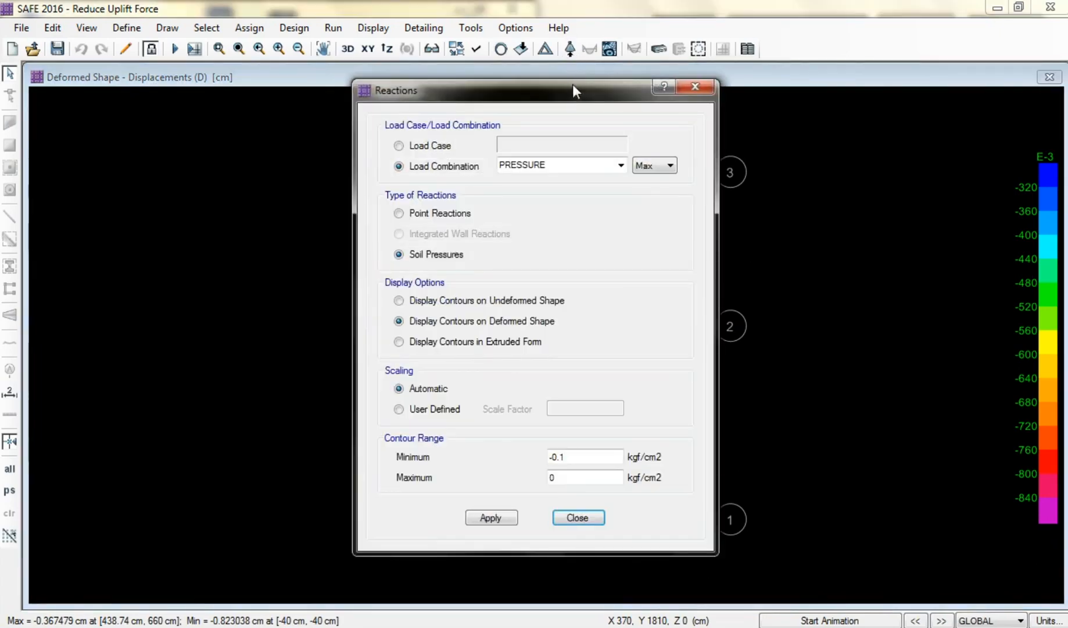
left_click_drag(574, 92, 244, 125)
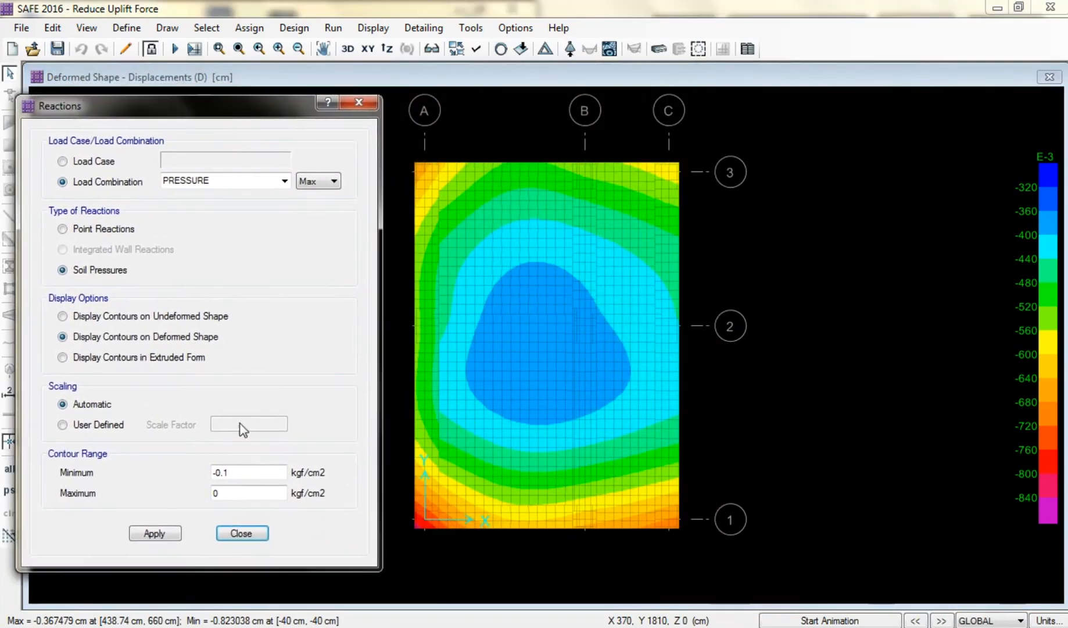
left_click(142, 534)
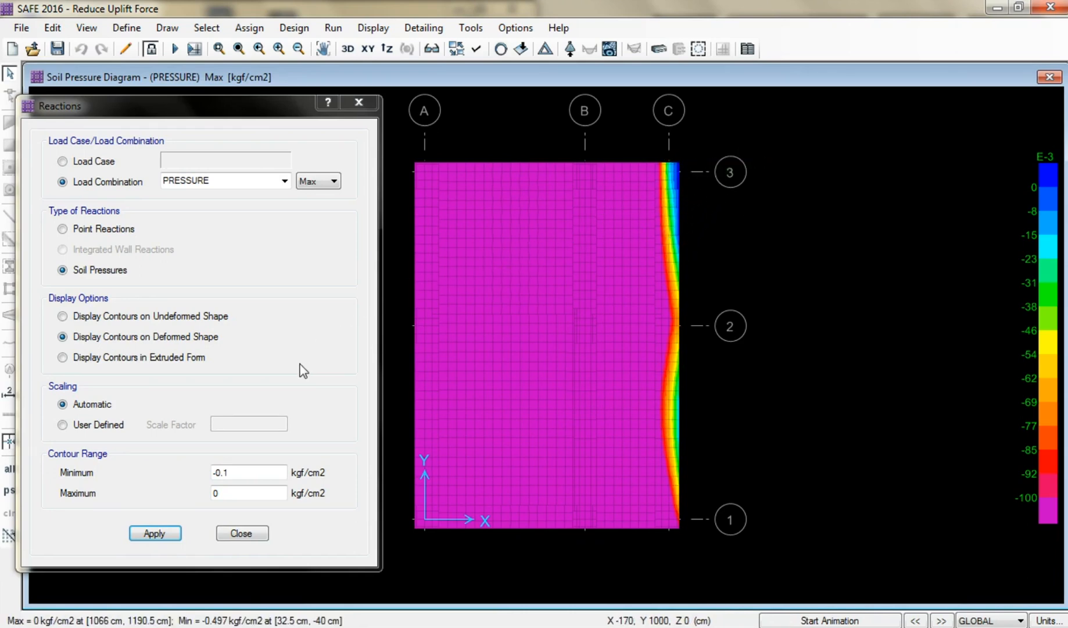
Step: Display the Min soil pressures of the PRESSURE combination with a contour range from -1.5 to -1.2 kgf/cm2
left_click(318, 181)
left_click(311, 203)
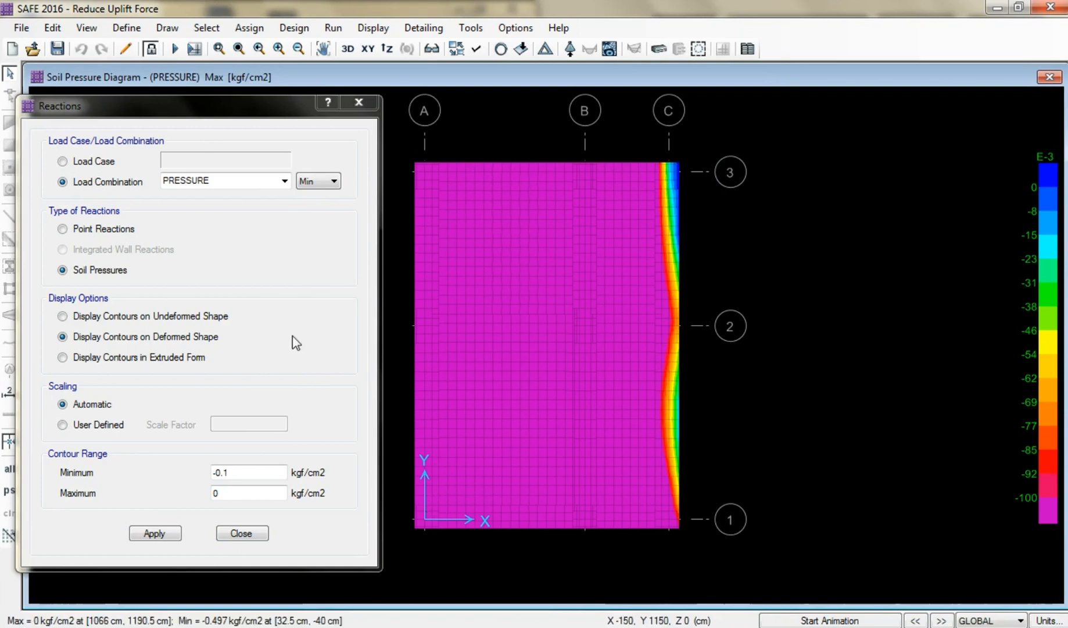
left_click_drag(215, 469, 250, 472)
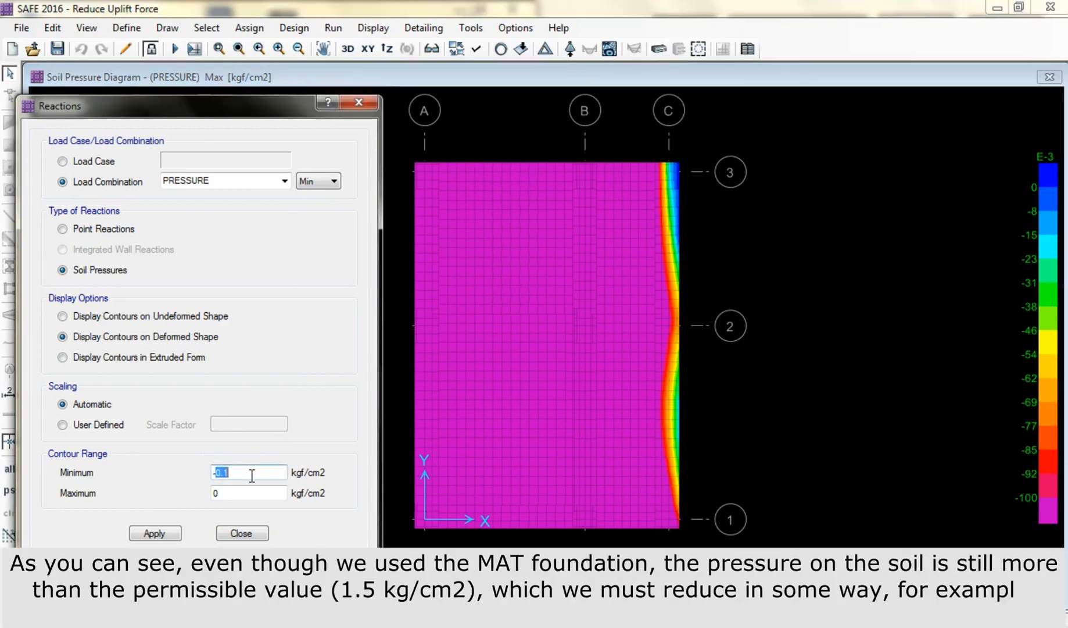
type("-1")
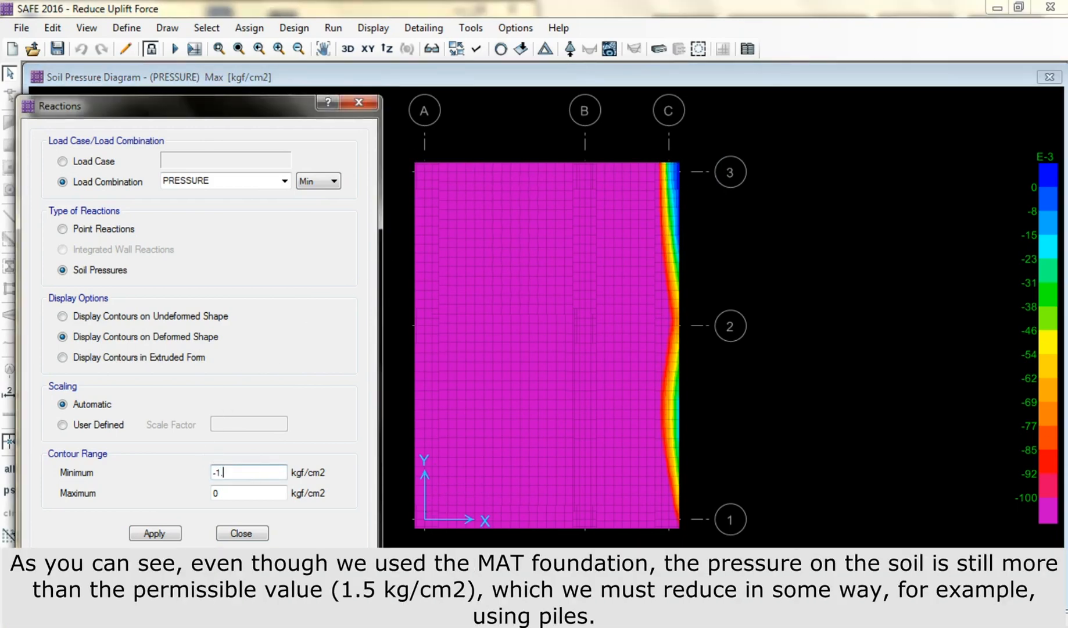
type(".5")
left_click_drag(230, 493, 207, 497)
type("-1.2")
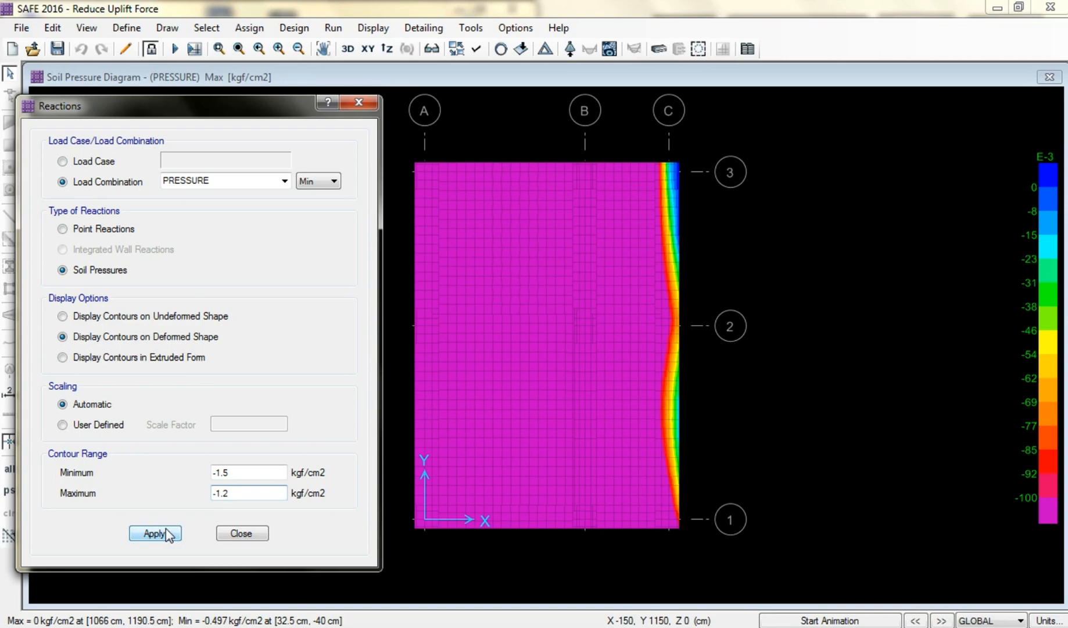
left_click(155, 533)
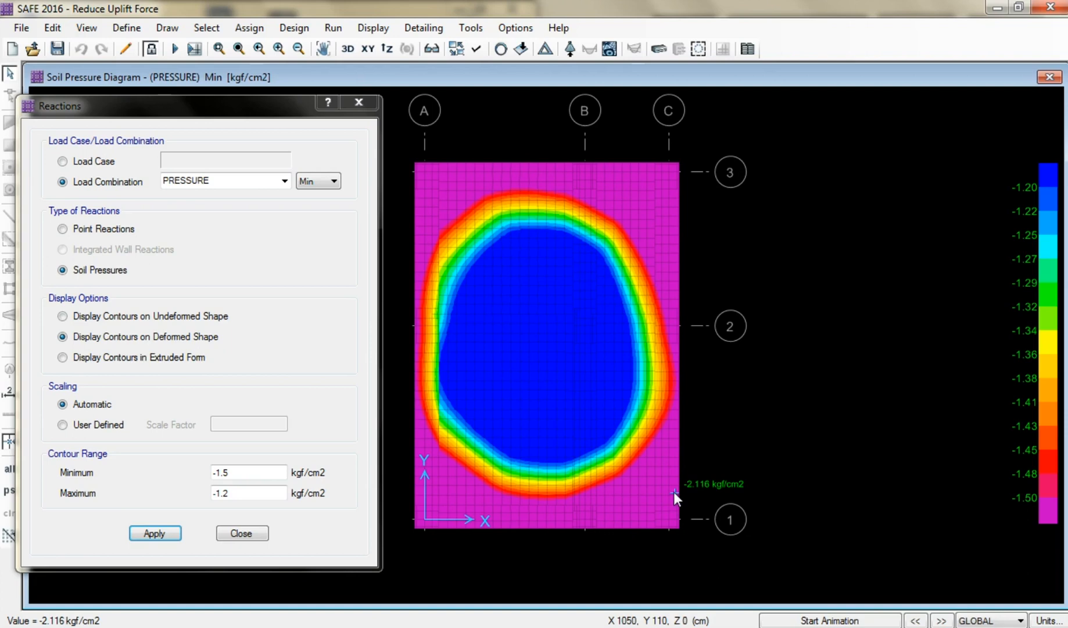
Step: Narrow the Min soil pressure contour range by setting its maximum to -1.35 kgf/cm2
left_click(240, 493)
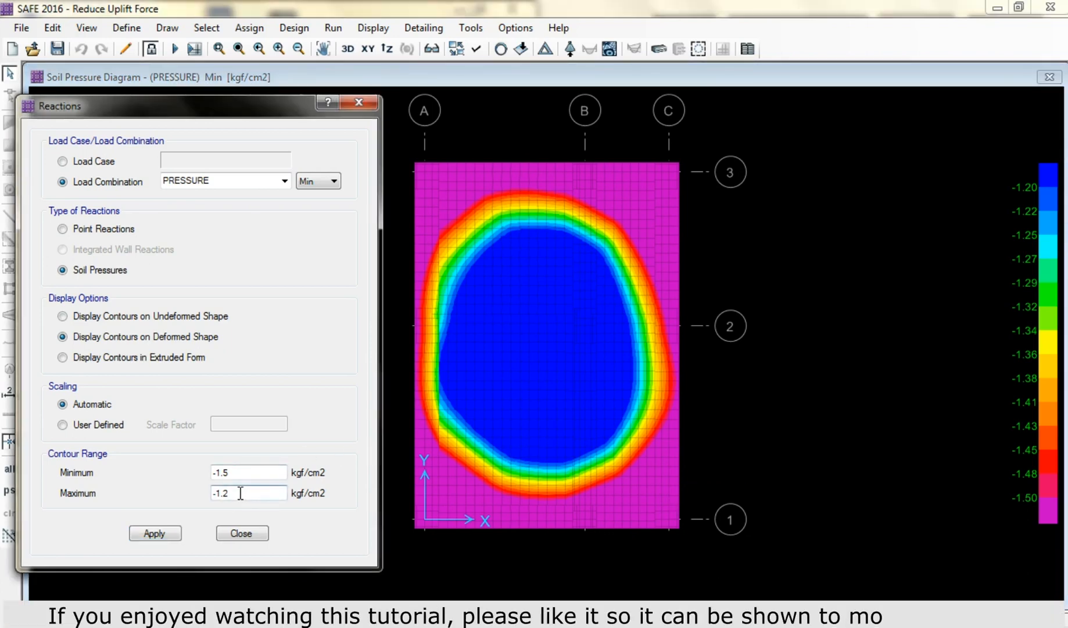
key("BackSpace")
type("3")
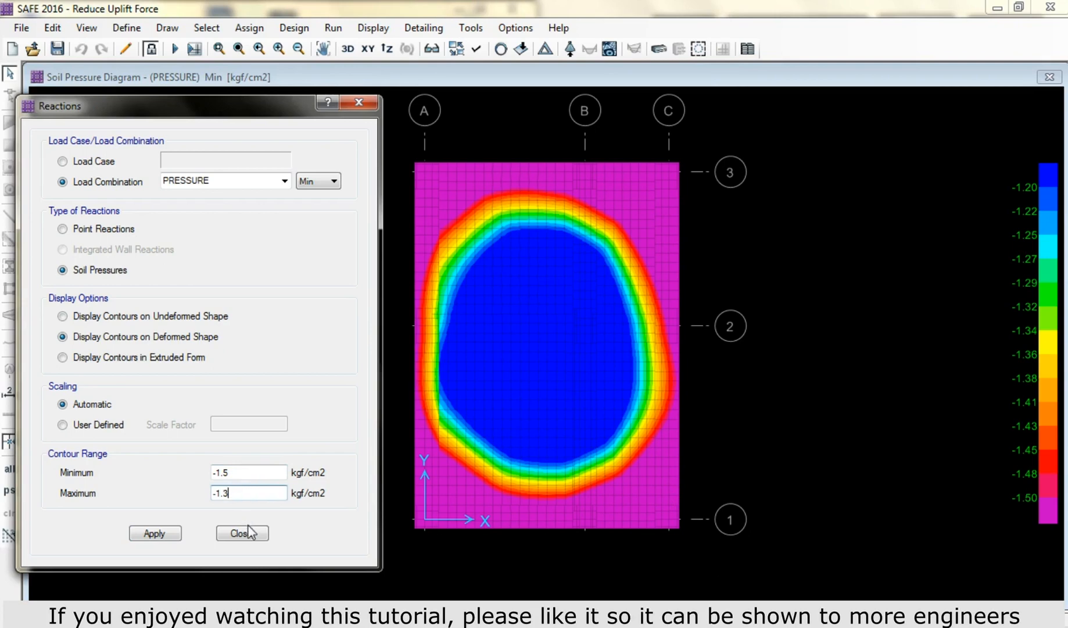
type("5")
left_click(162, 535)
left_click(161, 534)
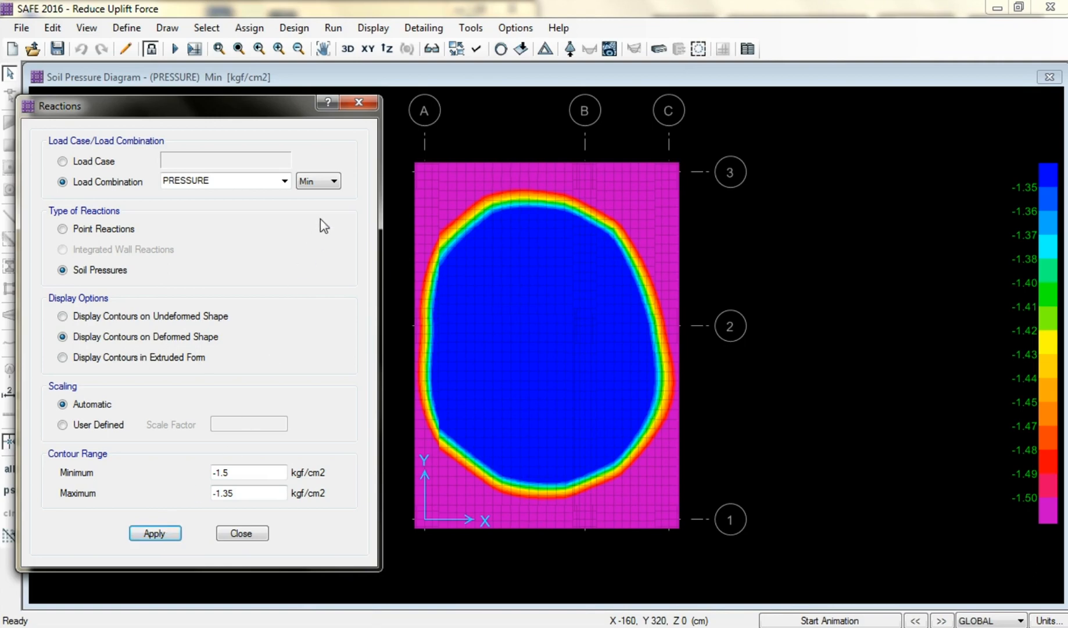
left_click(318, 202)
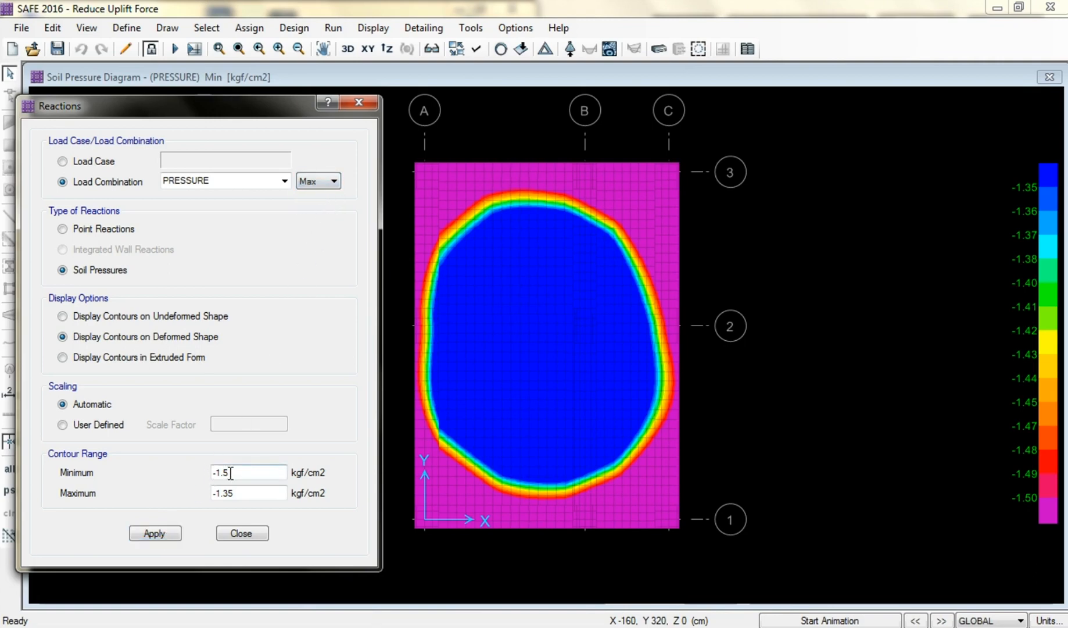
left_click_drag(230, 472, 193, 474)
type("0.05")
left_click_drag(237, 492, 192, 494)
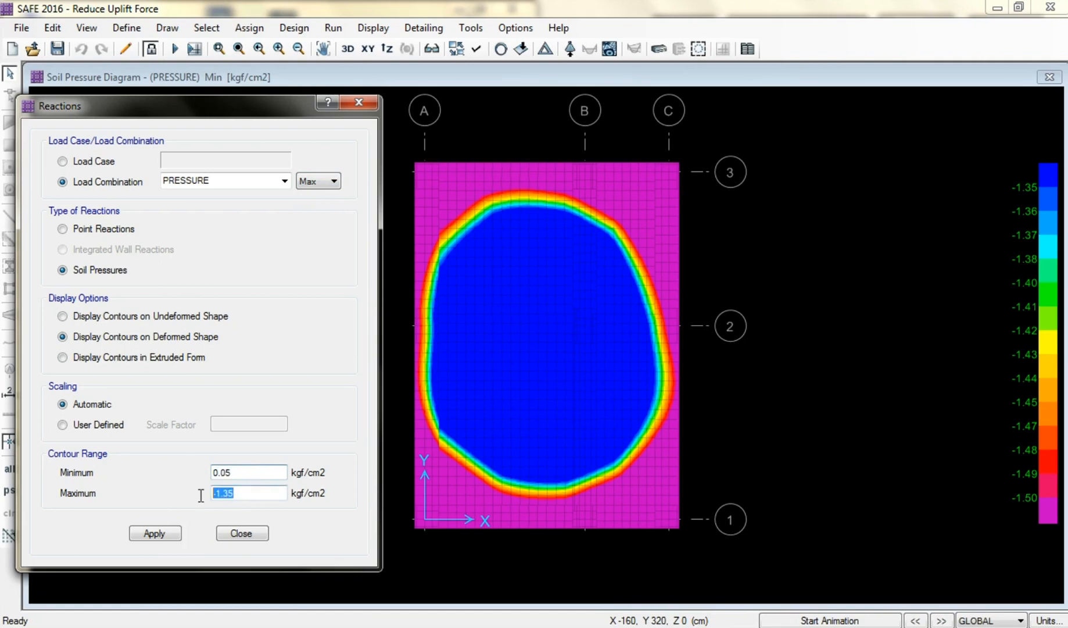
type("1")
type("0")
left_click(174, 533)
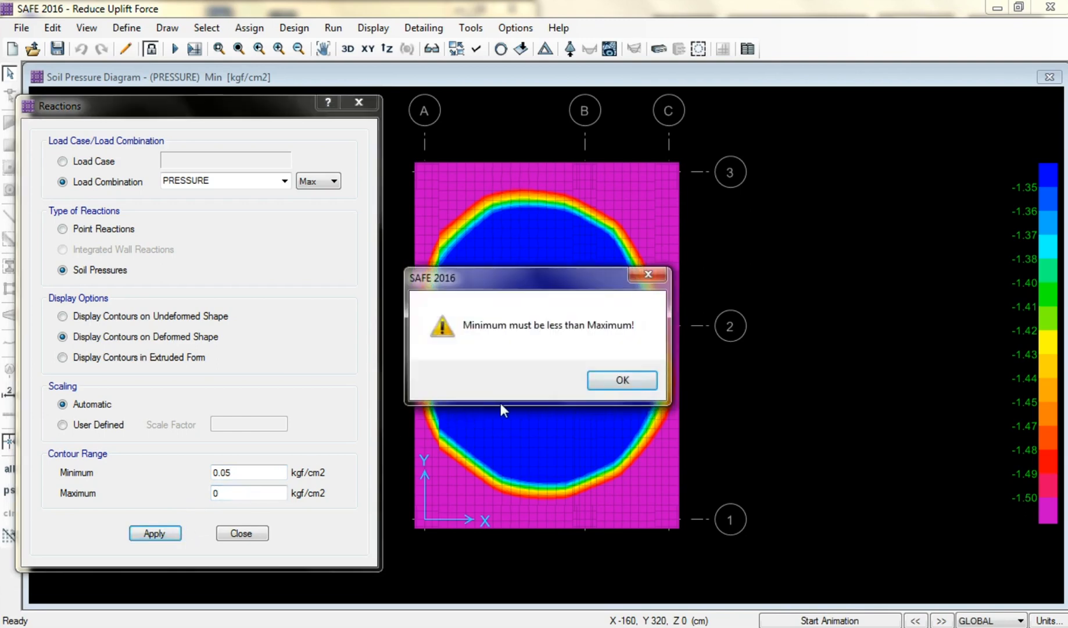
left_click(614, 384)
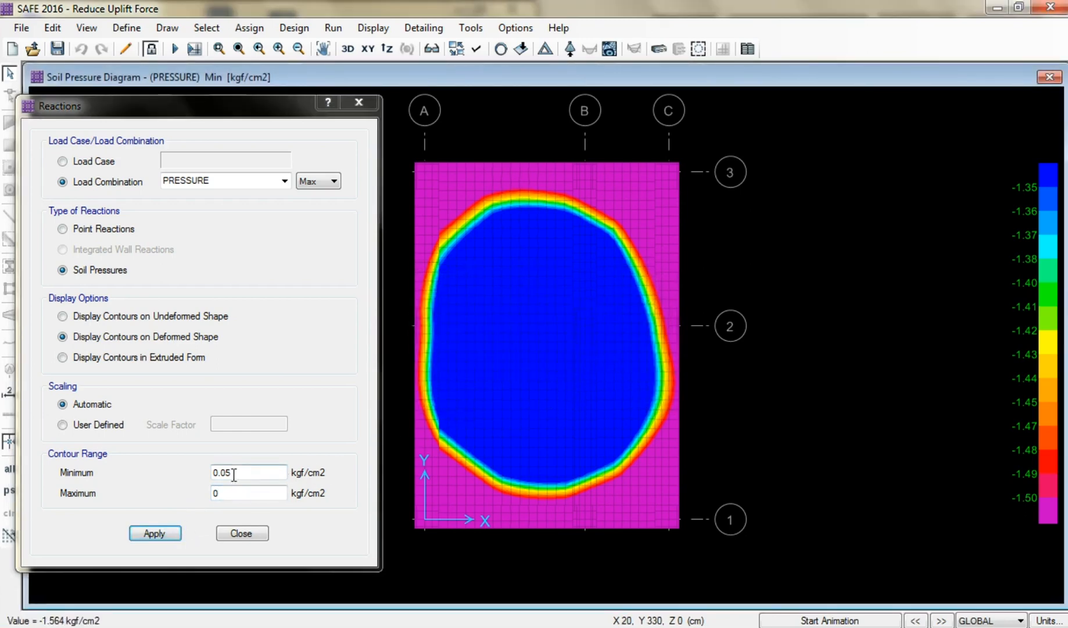
left_click(239, 535)
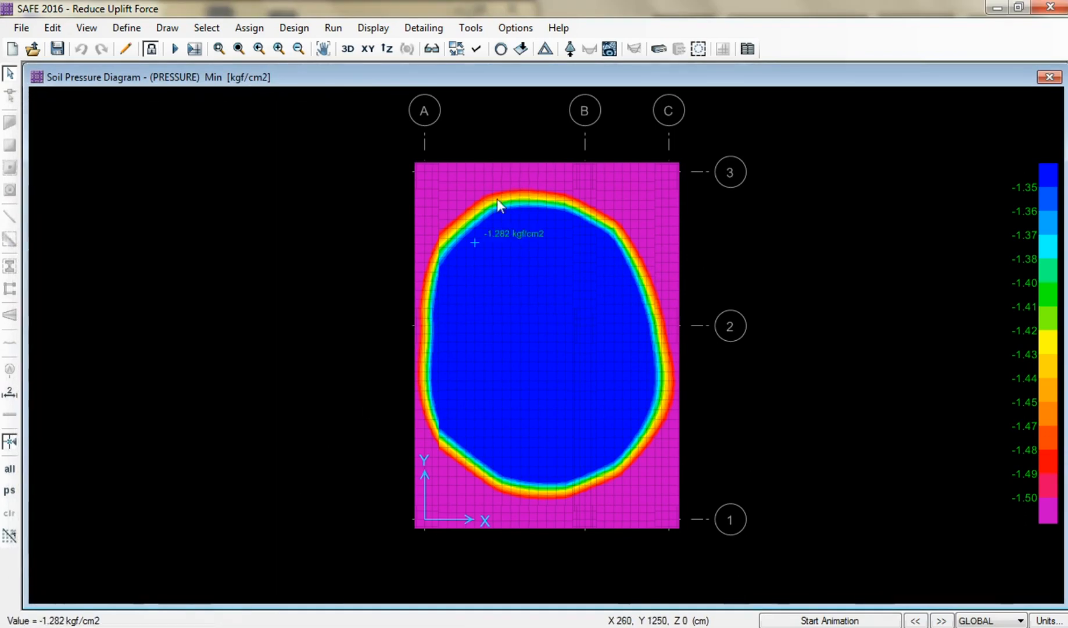
Step: Display the Max soil pressures of the PRESSURE combination with a contour range from -0.05 to 0 kgf/cm2
left_click(570, 50)
left_click_drag(526, 93, 217, 100)
left_click(344, 172)
left_click(342, 196)
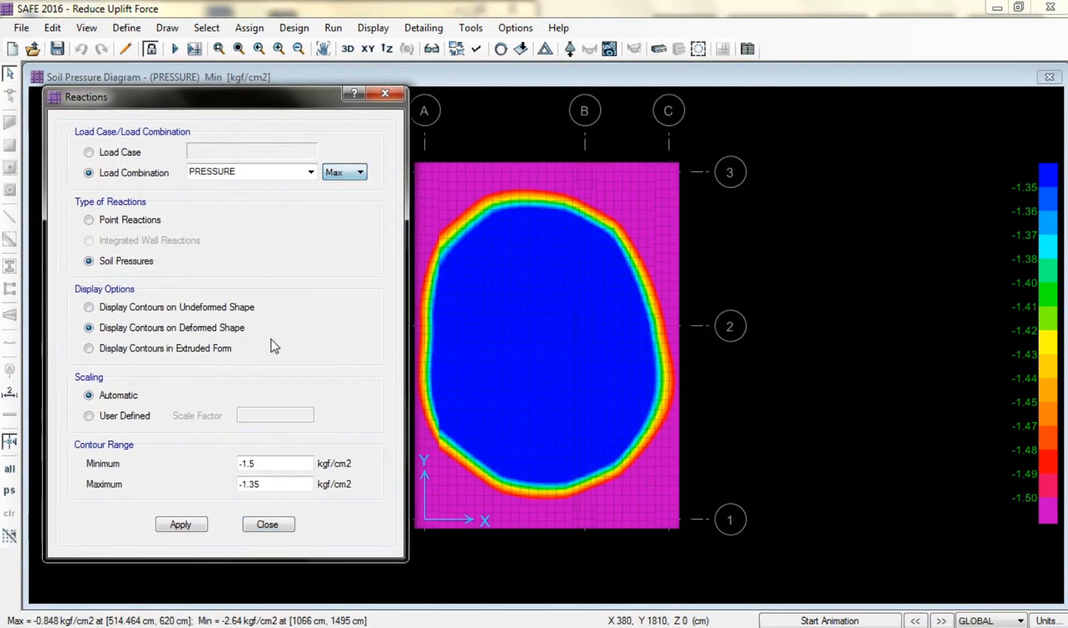
double_click(256, 463)
type("-0.05")
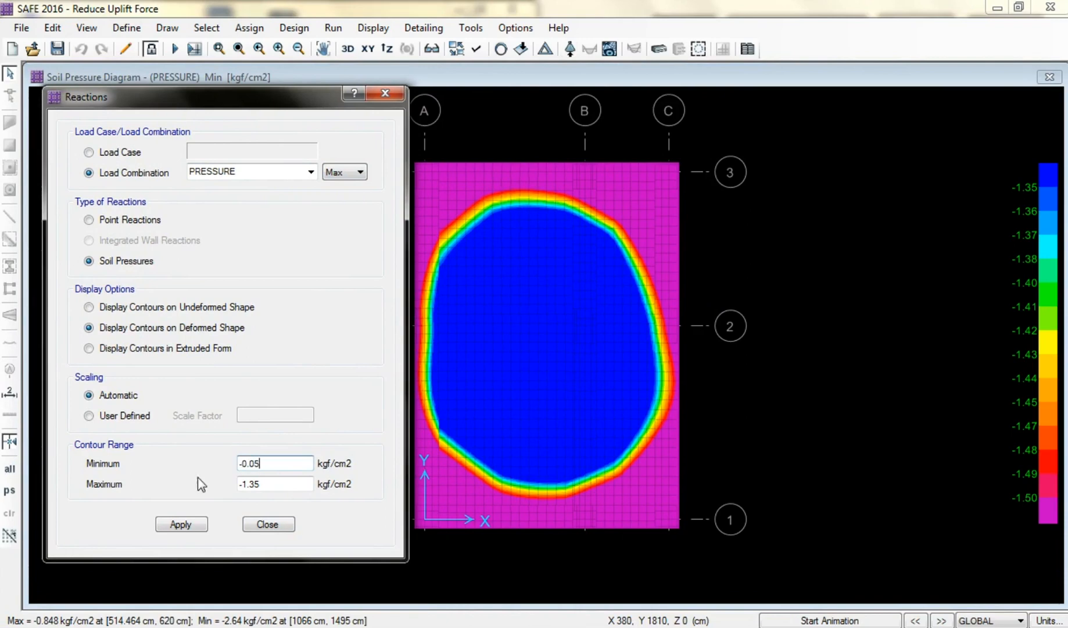
double_click(256, 483)
type("0")
left_click(199, 526)
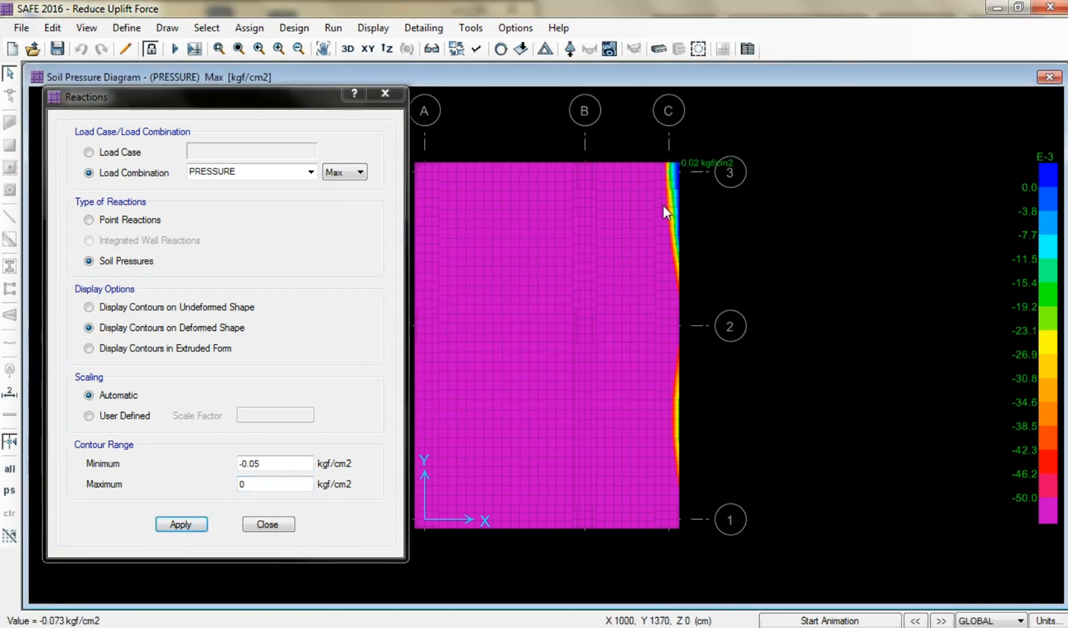